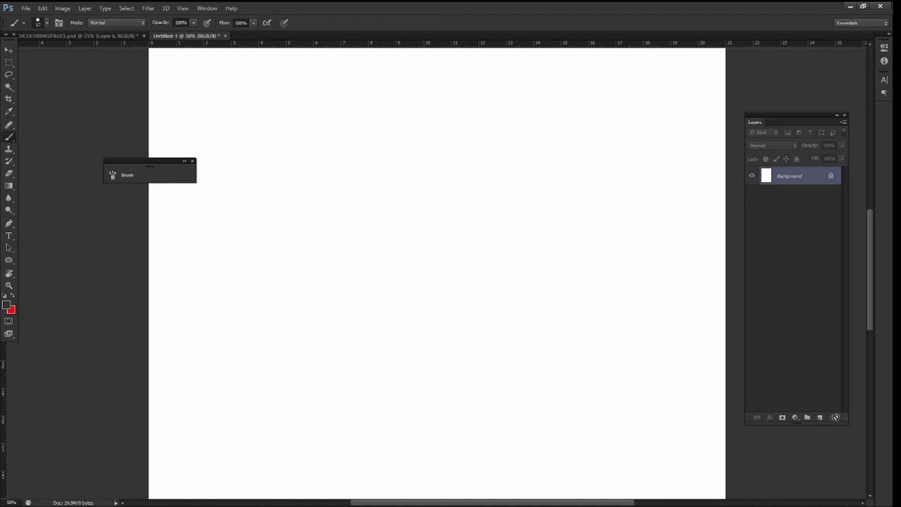
Step: Add an empty Layer 1 above the white Background layer for the sketch
left_click(820, 417)
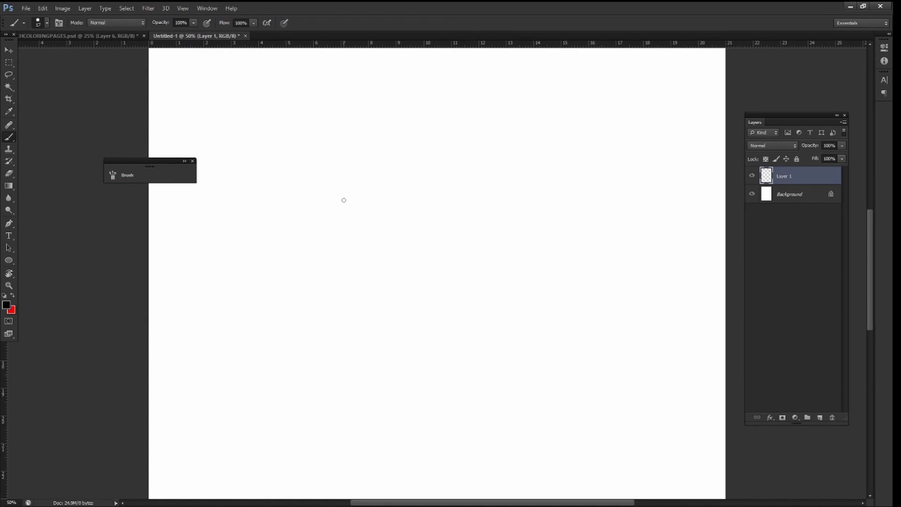
Step: Sketch both eyes, hair strokes on top, the head curve and faint brows
left_click_drag(379, 245, 398, 281)
left_click_drag(458, 48, 380, 96)
left_click_drag(420, 71, 400, 209)
left_click_drag(361, 117, 347, 216)
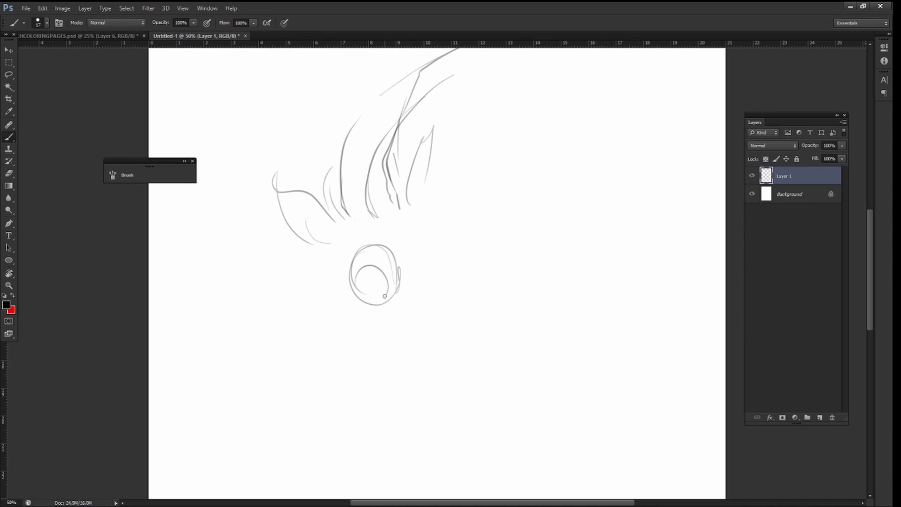
left_click_drag(498, 282, 469, 319)
left_click_drag(361, 267, 394, 301)
left_click_drag(409, 235, 422, 256)
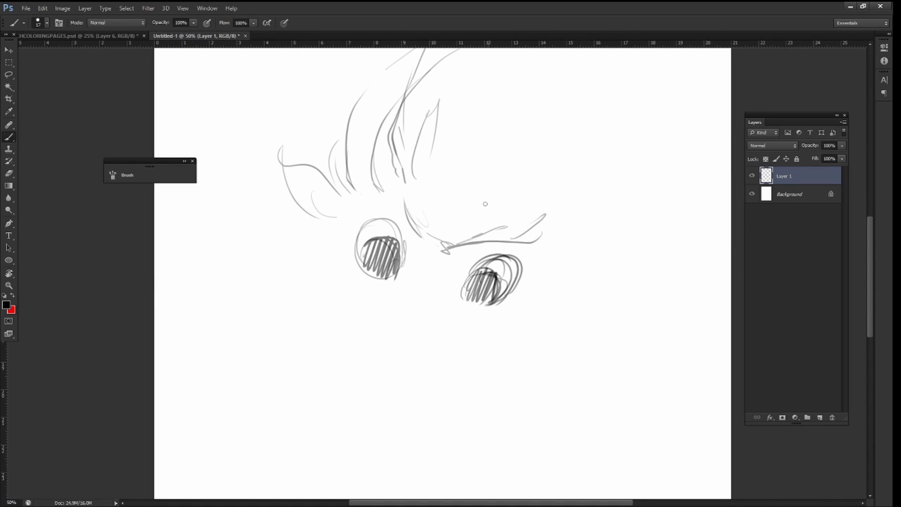
Step: Darken the pupils with hatching, add eye highlight dots and outline the left eye boldly
left_click_drag(577, 145, 619, 102)
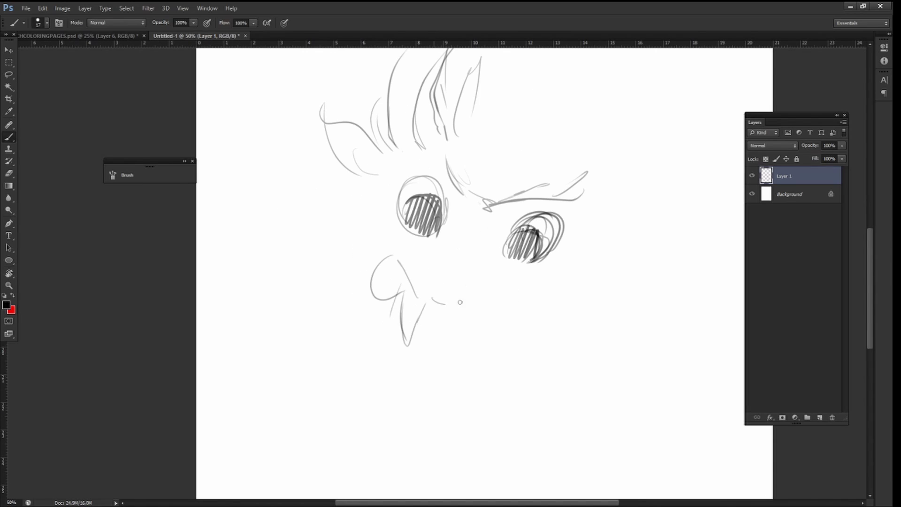
left_click_drag(404, 197, 439, 232)
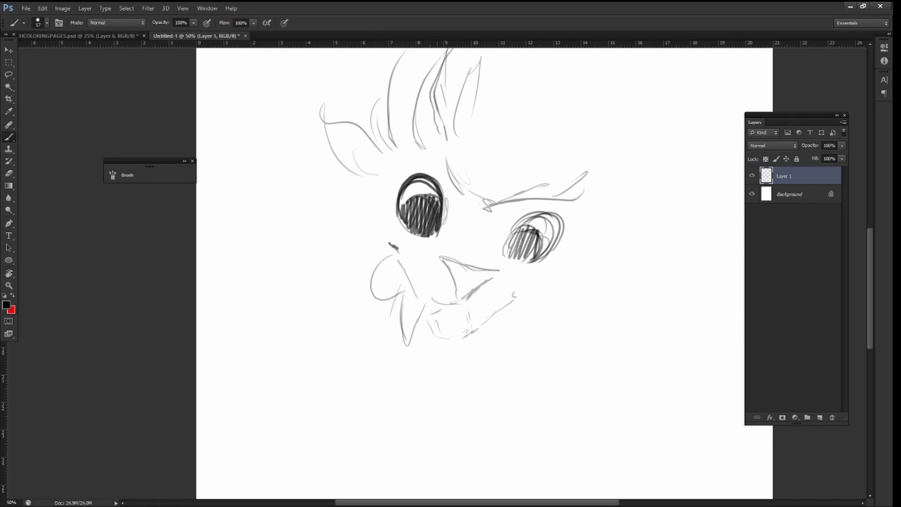
left_click(411, 204)
left_click(519, 237)
mouse_move(509, 225)
left_mouse_down()
mouse_move(538, 263)
mouse_move(561, 268)
mouse_move(536, 295)
left_mouse_up()
Step: Sketch cheek fur, dark spiky hair strokes and the large curved horn above the hair
left_click_drag(470, 141, 431, 296)
left_click_drag(352, 237, 521, 91)
left_click_drag(432, 296, 441, 137)
left_click_drag(456, 52, 423, 176)
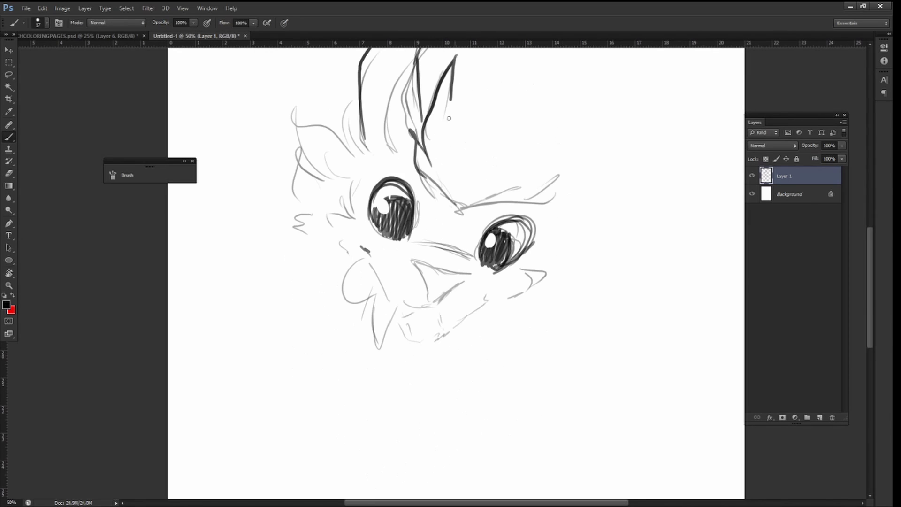
mouse_move(479, 70)
left_mouse_down()
mouse_move(423, 160)
mouse_move(361, 117)
mouse_move(517, 52)
left_mouse_up()
left_click_drag(470, 71, 455, 164)
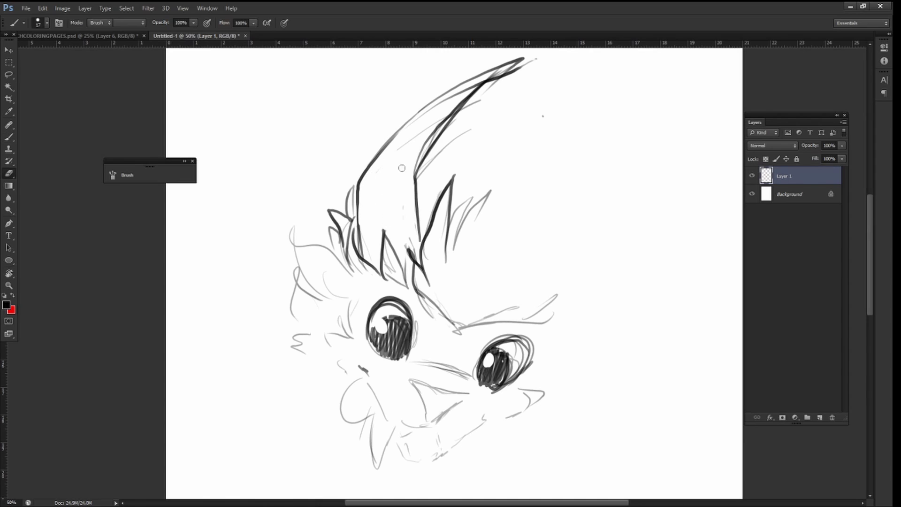
Step: Sketch the neck, body and chest lines plus the right wing with feather strokes
left_click_drag(578, 82, 587, 74)
left_click_drag(564, 235, 604, 189)
left_click_drag(517, 328, 491, 228)
left_click_drag(349, 312, 325, 422)
left_click_drag(389, 349, 394, 425)
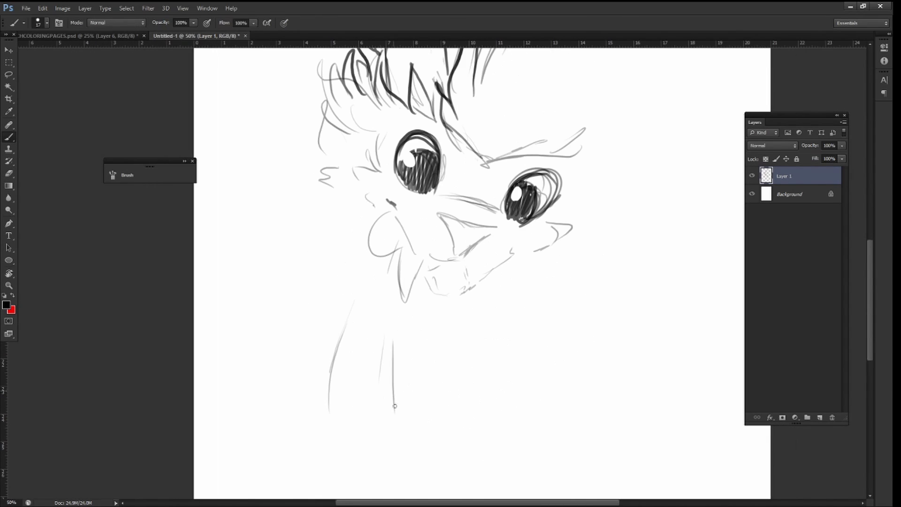
mouse_move(573, 203)
left_mouse_down()
mouse_move(690, 132)
mouse_move(674, 186)
left_mouse_up()
left_click_drag(676, 237, 730, 280)
left_click_drag(519, 312, 690, 301)
left_click_drag(542, 341, 626, 366)
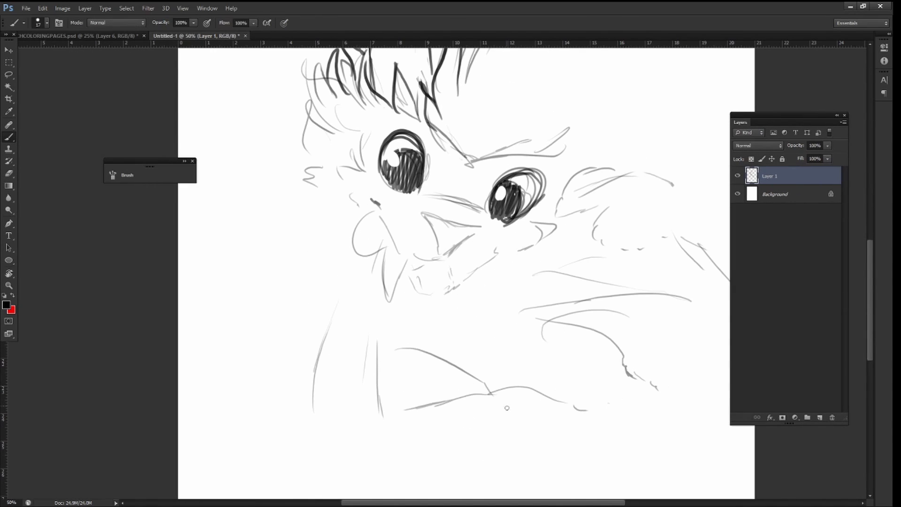
Step: Sketch the arm, hand with claws, ground line and horn outlines above the head
left_click_drag(336, 301, 292, 395)
left_click_drag(533, 353, 584, 376)
left_click_drag(541, 316, 578, 337)
left_click_drag(362, 326, 375, 419)
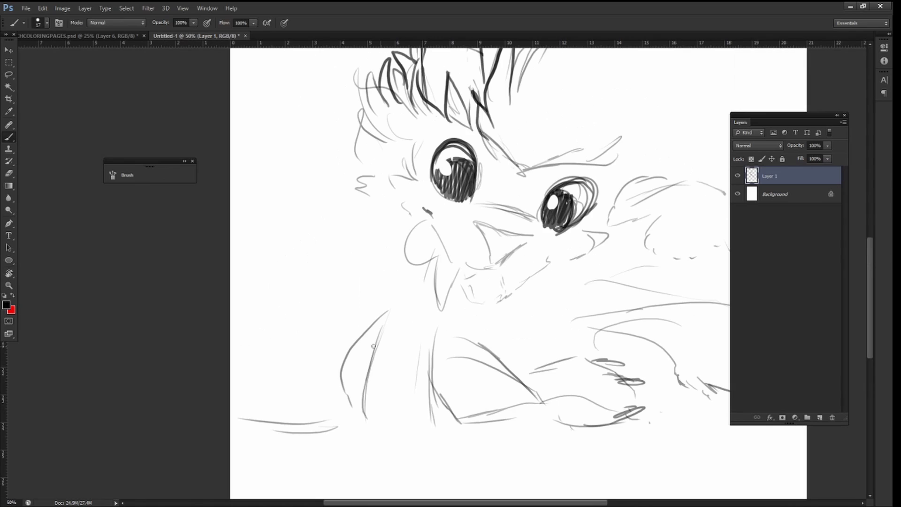
left_click_drag(335, 358, 356, 382)
scroll(355, 382, "up", 5)
left_click_drag(545, 140, 516, 263)
Step: Sketch the second horn and boldly ink the raised paw, tongue and mouth line
left_click_drag(540, 159, 529, 282)
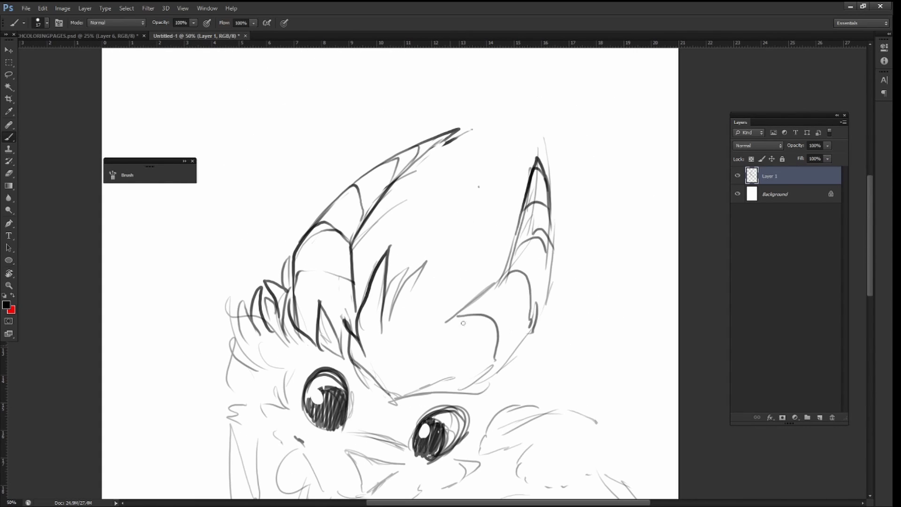
left_click_drag(361, 454, 452, 239)
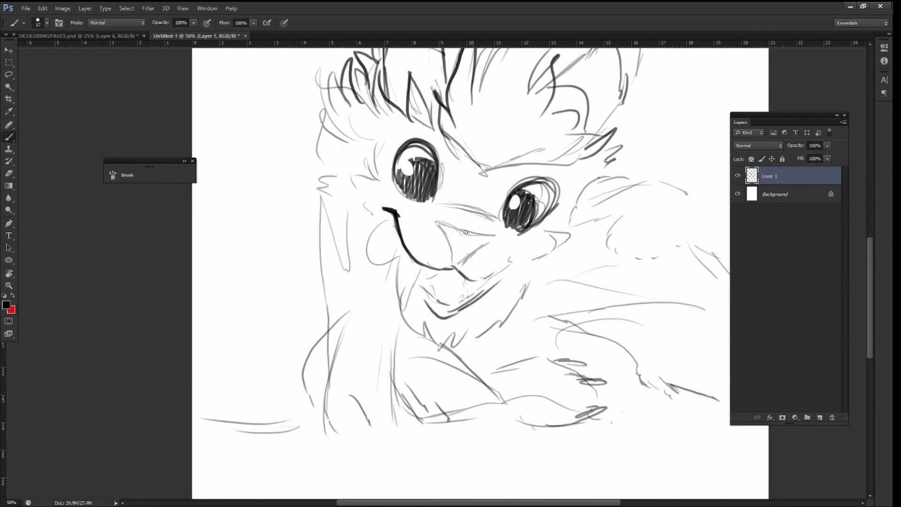
left_click_drag(501, 255, 443, 230)
left_click_drag(516, 162, 554, 139)
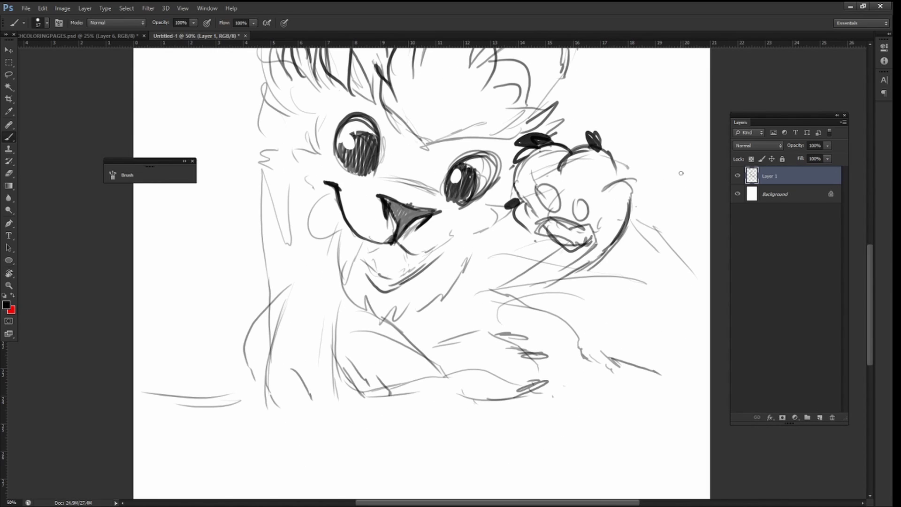
left_click_drag(626, 181, 605, 259)
left_click_drag(423, 282, 437, 281)
left_click_drag(563, 206, 601, 253)
key("ctrl+z")
left_click_drag(437, 282, 454, 275)
left_click_drag(392, 225, 375, 274)
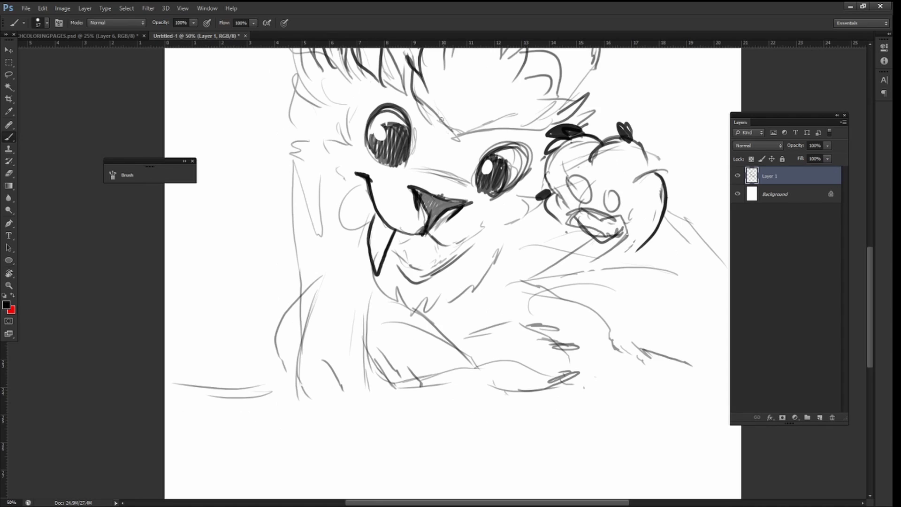
Step: Erase a stray mark and darken both eyes
key("e")
left_click_drag(374, 165, 383, 169)
key("b")
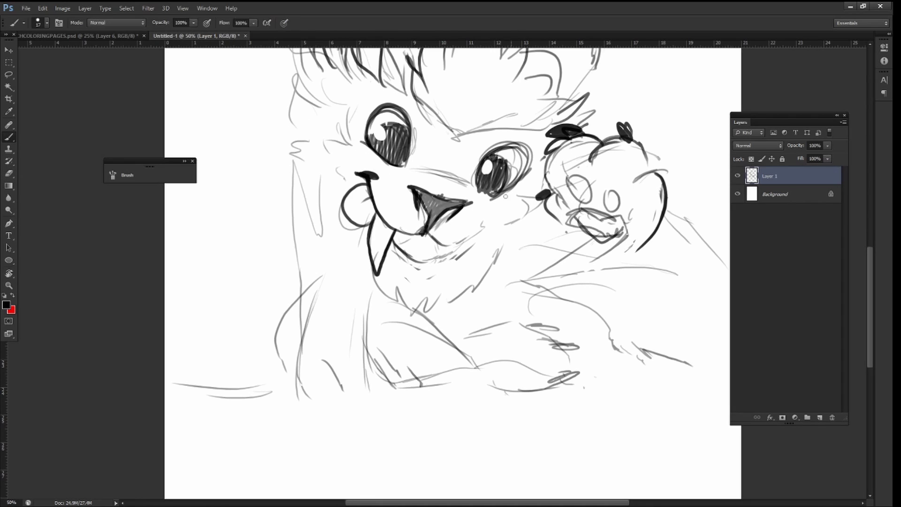
left_click_drag(483, 188, 502, 155)
left_click_drag(385, 131, 399, 155)
Step: Ink dark fur strokes along the left side of the head and darken the left tuft
left_click_drag(533, 95, 535, 140)
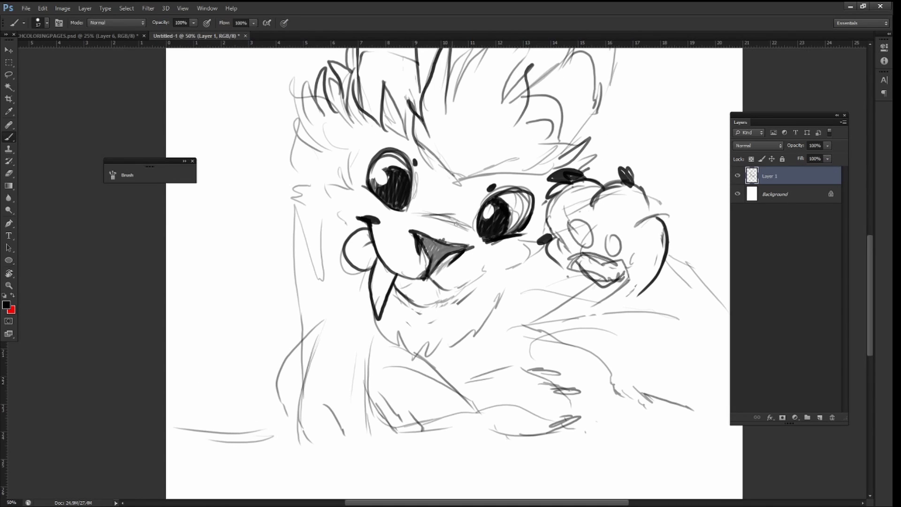
left_click_drag(305, 84, 328, 153)
left_click_drag(290, 141, 328, 150)
mouse_move(308, 185)
left_mouse_down()
mouse_move(348, 216)
mouse_move(329, 287)
left_mouse_up()
left_click_drag(347, 155, 324, 216)
left_click_drag(329, 125, 333, 162)
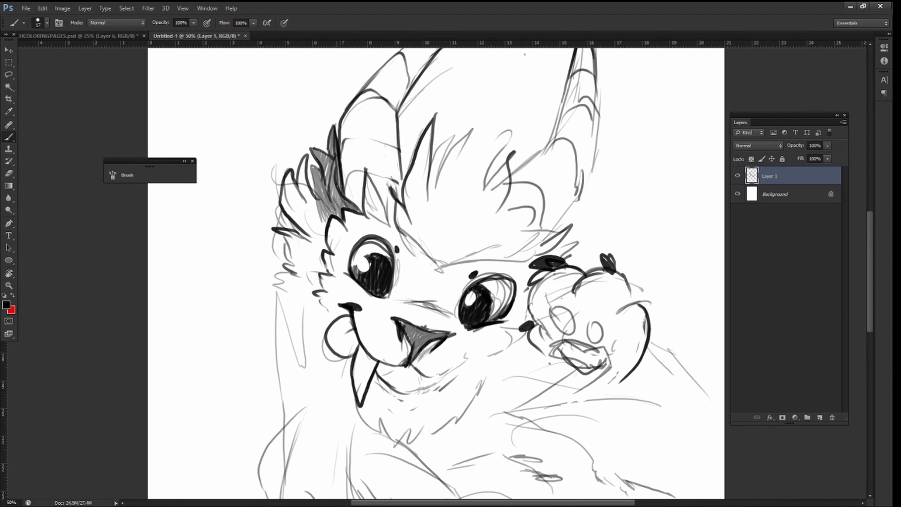
left_click_drag(329, 211, 299, 155)
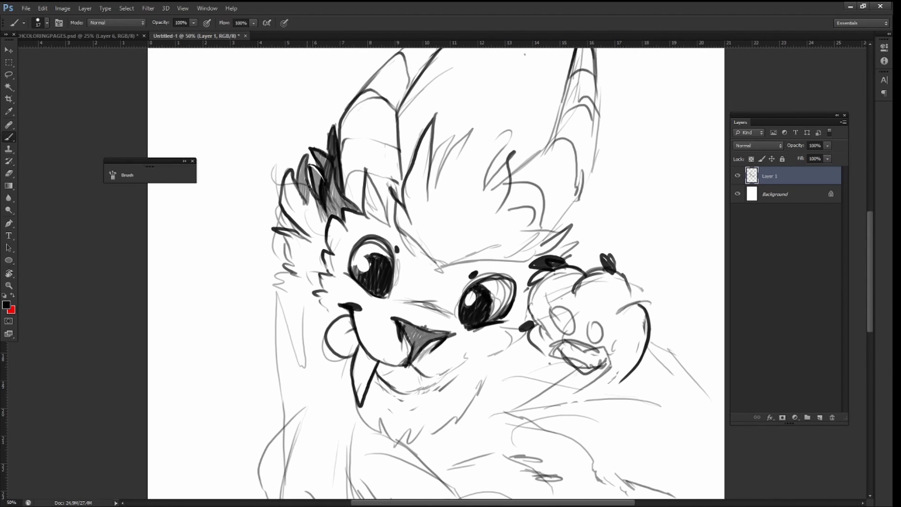
Step: Shade the fur tufts grey and ink another tuft
left_click_drag(312, 221, 267, 220)
left_click_drag(343, 172, 323, 215)
key("e")
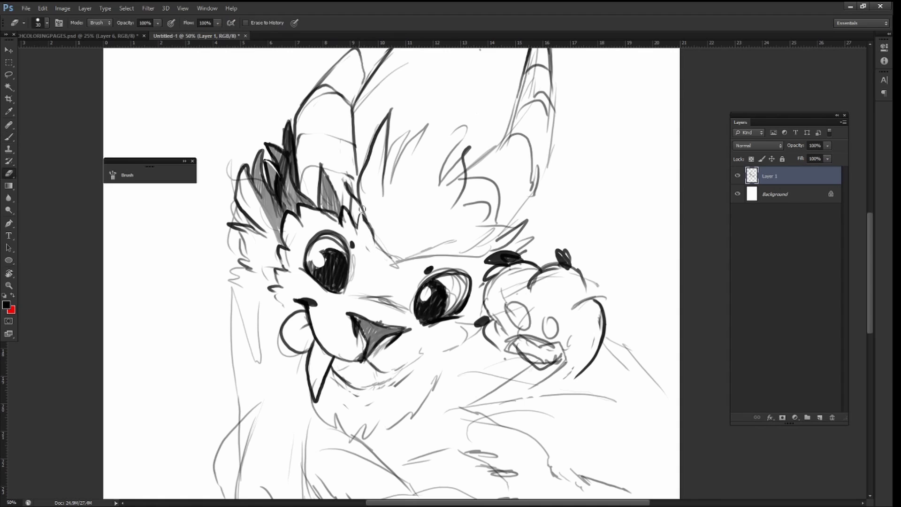
key("b")
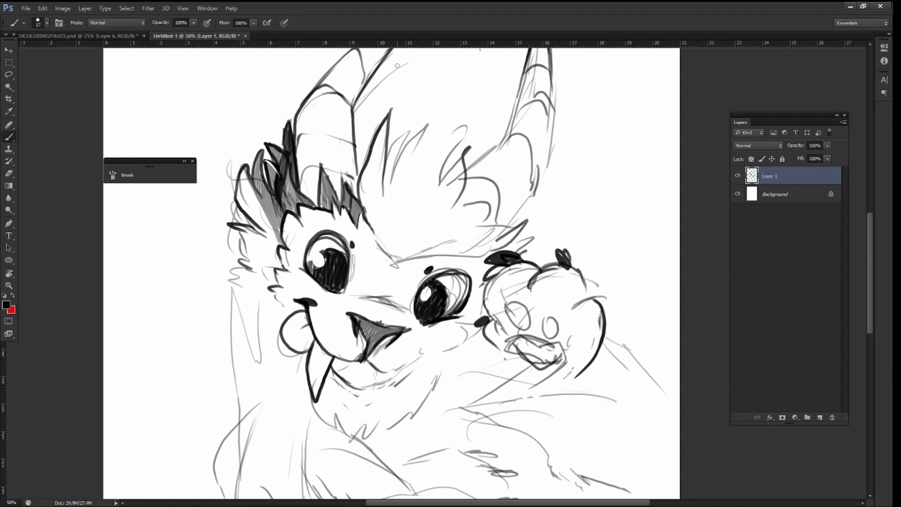
left_click_drag(366, 126, 352, 218)
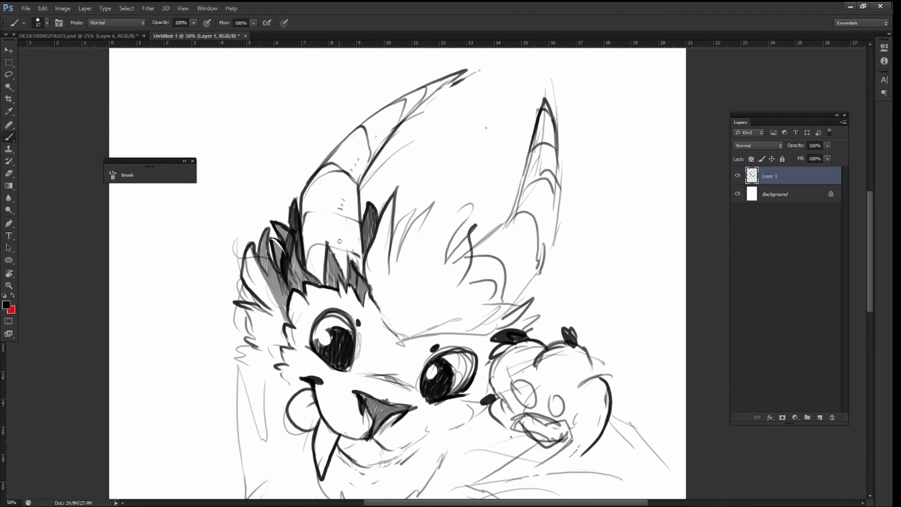
Step: Erase the rough ear and fur strokes at the upper right with a large eraser
left_click_drag(396, 257, 409, 165)
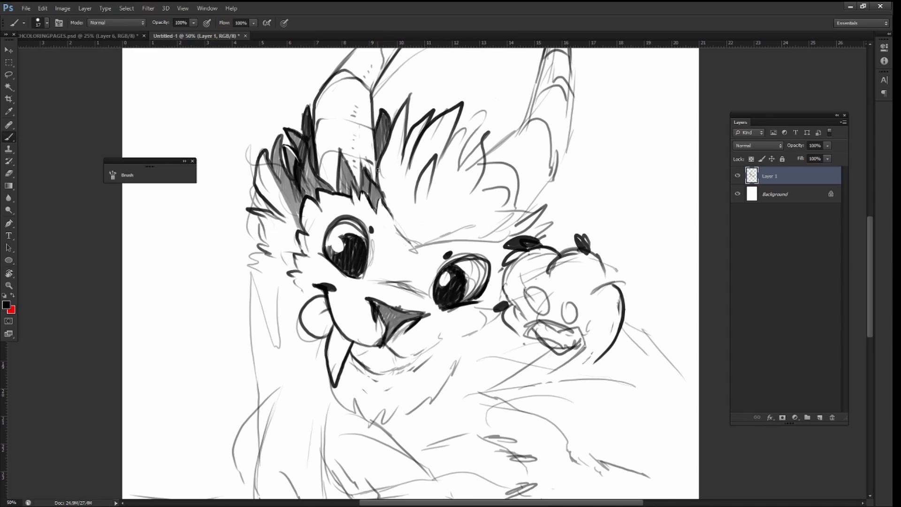
key("e")
left_click_drag(431, 229, 337, 295)
left_click_drag(450, 66, 415, 231)
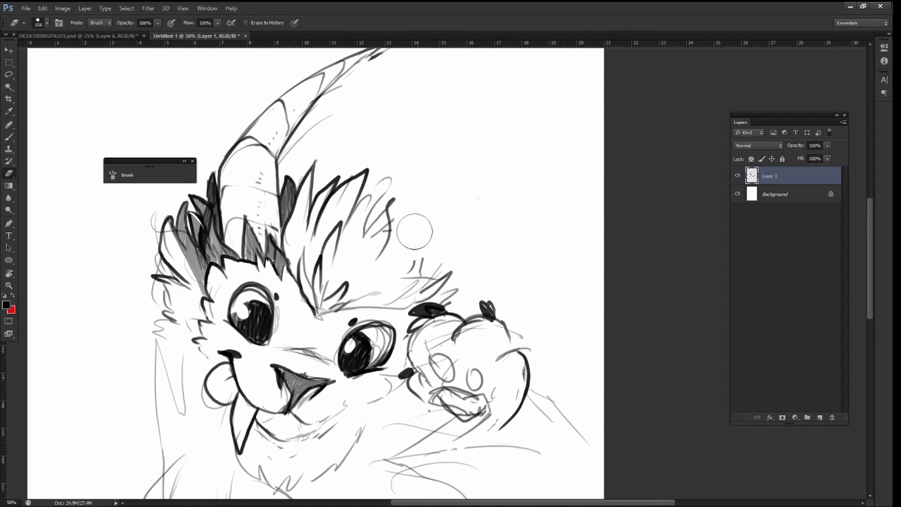
Step: Alt-drag a copy of the left horn to the right and rotate it about 37 degrees
key("v")
left_click_drag(356, 155, 506, 155)
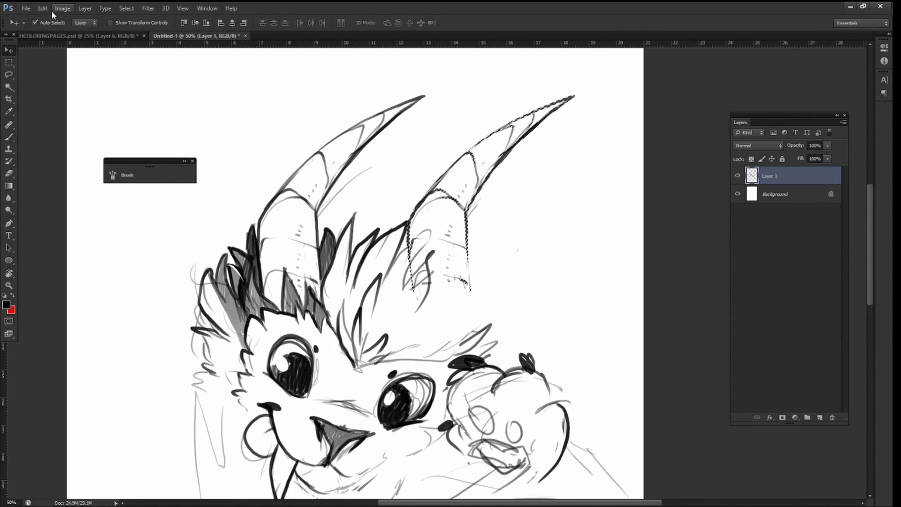
left_click(42, 8)
left_click(201, 210)
mouse_move(525, 96)
left_mouse_down()
mouse_move(562, 212)
mouse_move(461, 242)
left_mouse_up()
key("Return")
Step: Hatch the right horn base and brush grey shading across the central and right hair tufts
key("b")
mouse_move(371, 274)
left_mouse_down()
mouse_move(332, 342)
mouse_move(566, 145)
left_mouse_up()
key("r")
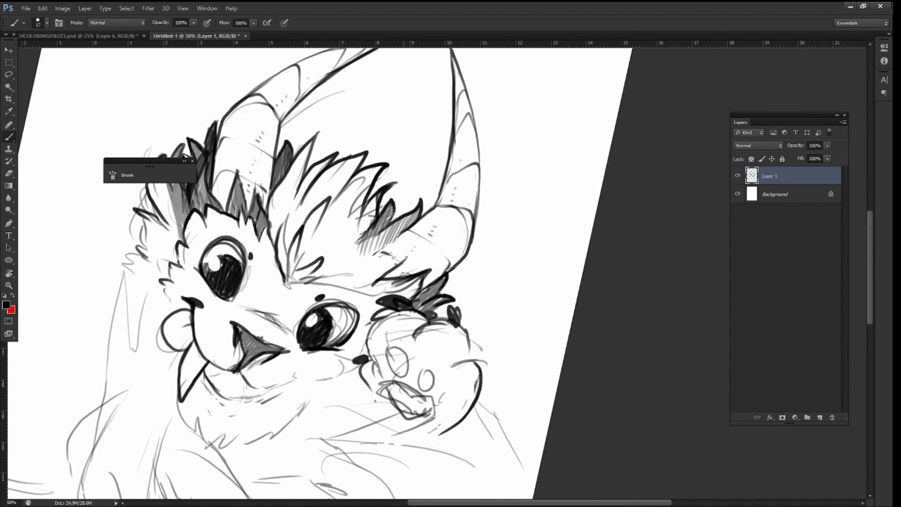
left_click_drag(403, 274, 376, 249)
left_click_drag(221, 234, 230, 324)
mouse_move(226, 202)
left_mouse_down()
mouse_move(225, 282)
mouse_move(263, 221)
mouse_move(291, 300)
left_mouse_up()
left_click_drag(262, 254, 347, 305)
mouse_move(291, 300)
left_mouse_down()
mouse_move(323, 298)
mouse_move(328, 174)
left_mouse_up()
Step: With a 26 px brush, hatch the right and left hair tufts darkly
left_click(47, 23)
left_click(28, 56)
left_click_drag(376, 235, 350, 193)
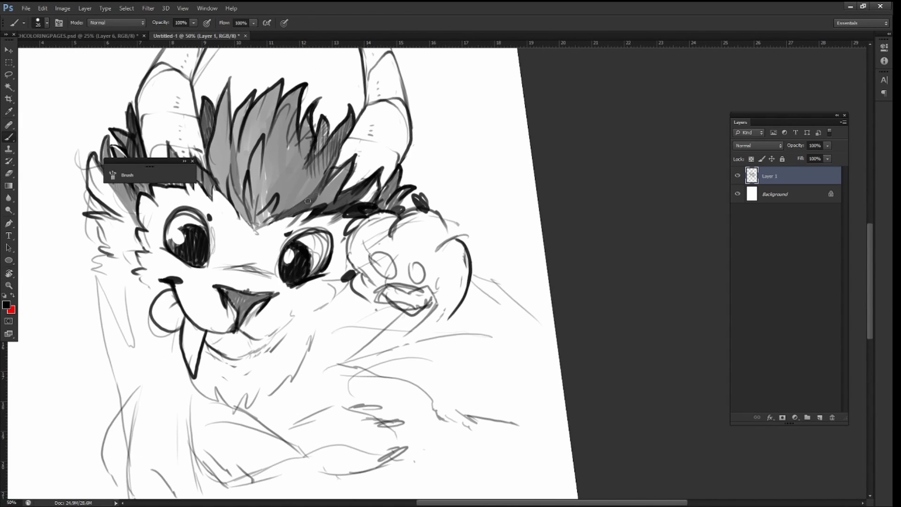
left_click_drag(343, 143, 268, 201)
left_click_drag(264, 155, 416, 80)
left_click_drag(291, 80, 254, 129)
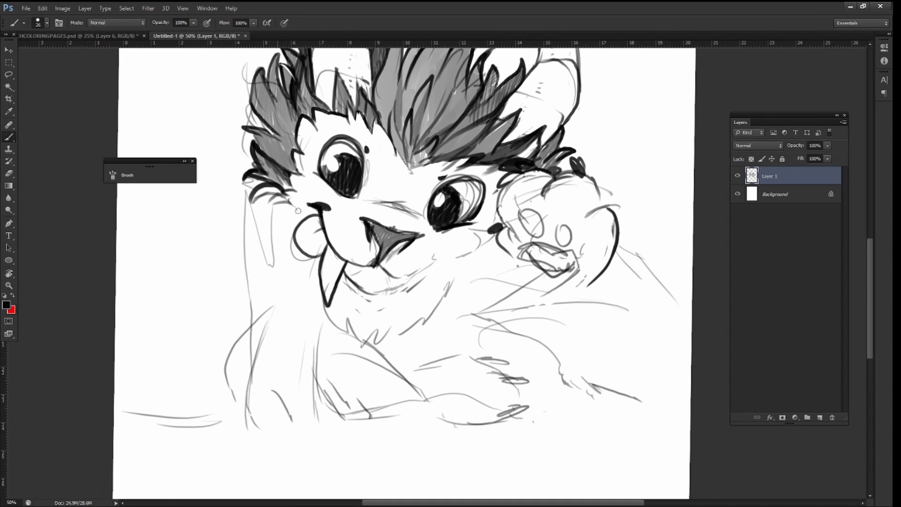
left_click_drag(385, 200, 384, 168)
Step: Ink the arm lines running down beneath the raised paw
left_click_drag(533, 119, 526, 197)
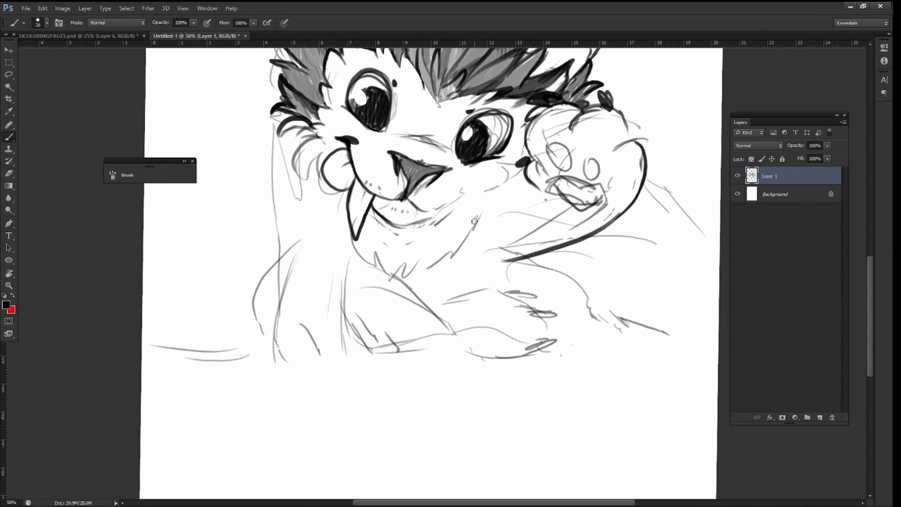
left_click_drag(526, 103, 577, 234)
mouse_move(540, 141)
left_mouse_down()
mouse_move(519, 176)
mouse_move(435, 202)
left_mouse_up()
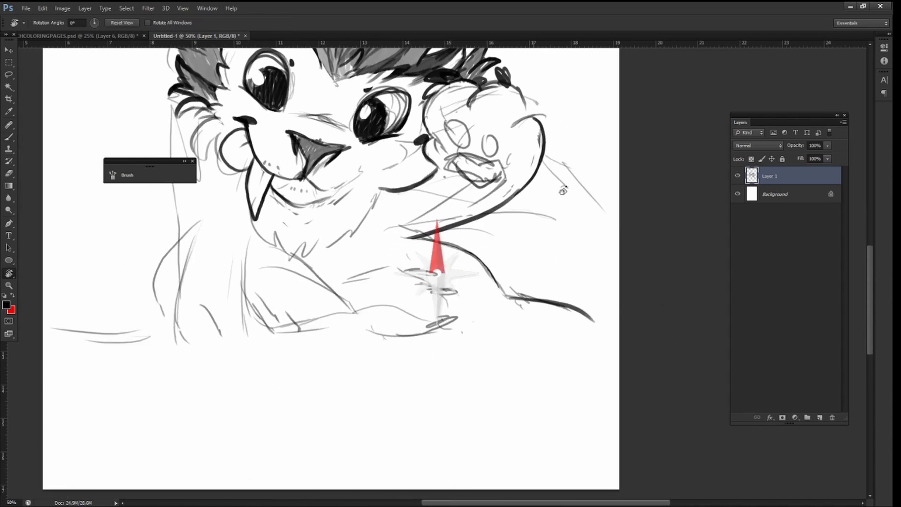
left_click_drag(357, 162, 424, 262)
Step: Hatch dark shading onto the chin and neck ruff
left_click_drag(376, 328, 425, 262)
key("ctrl+z")
left_click_drag(402, 310, 418, 271)
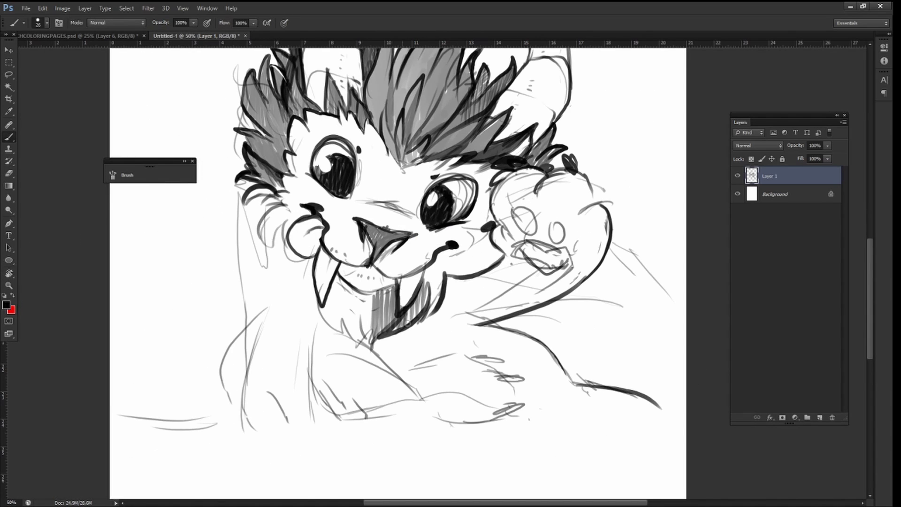
left_click_drag(446, 277, 409, 324)
left_click_drag(371, 300, 348, 347)
left_click_drag(310, 232, 282, 291)
left_click_drag(20, 50, 47, 32)
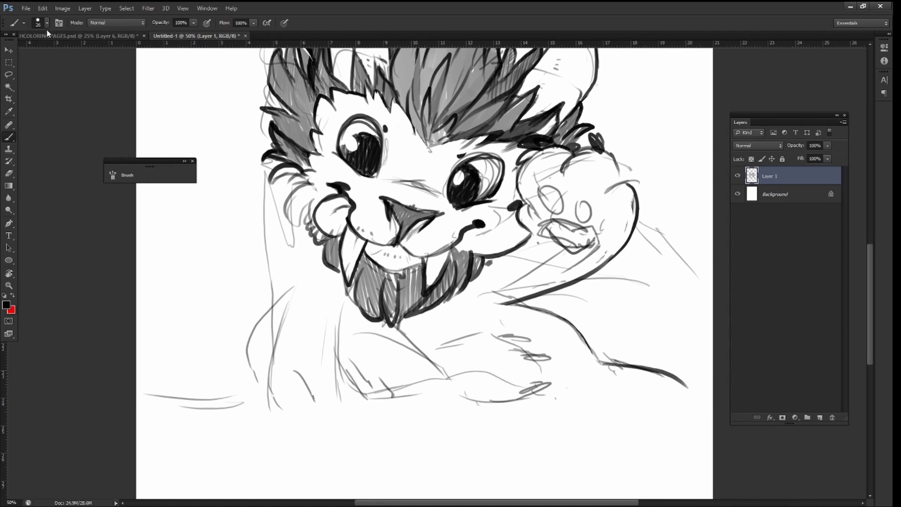
Step: Draw the line from the mouth corner and the front leg contour with claw marks
left_click_drag(364, 253, 336, 399)
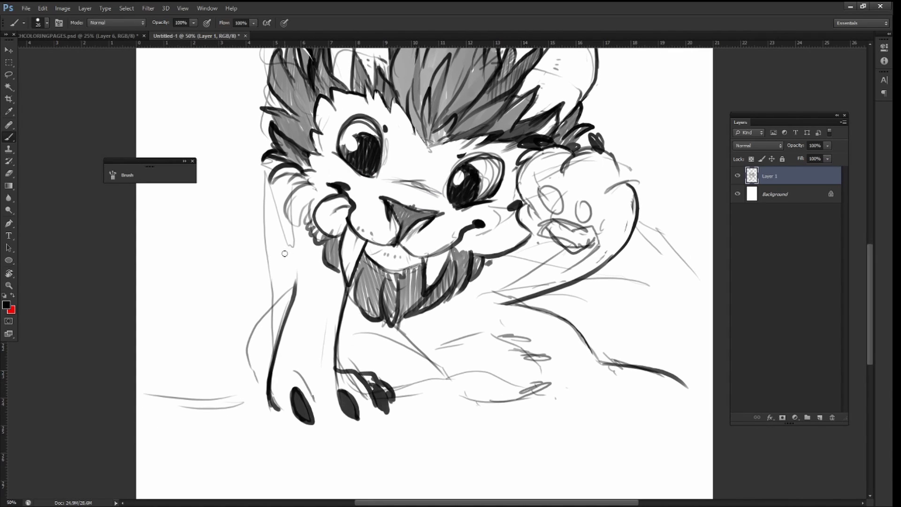
left_click_drag(266, 389, 277, 217)
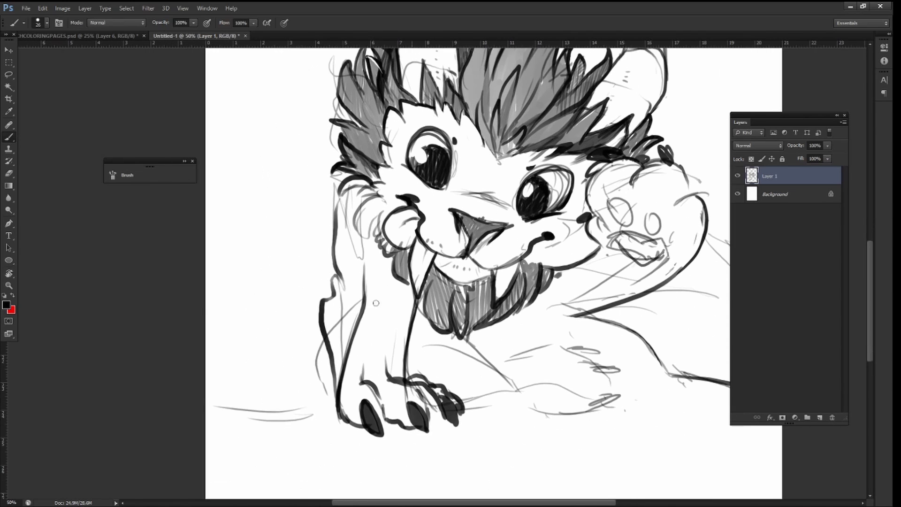
left_click_drag(423, 281, 375, 235)
Step: Ink the lower paw contour and add black claws to the right paw
left_click_drag(479, 401, 338, 425)
left_click_drag(437, 343, 500, 356)
left_click_drag(479, 385, 502, 380)
left_click_drag(445, 407, 535, 260)
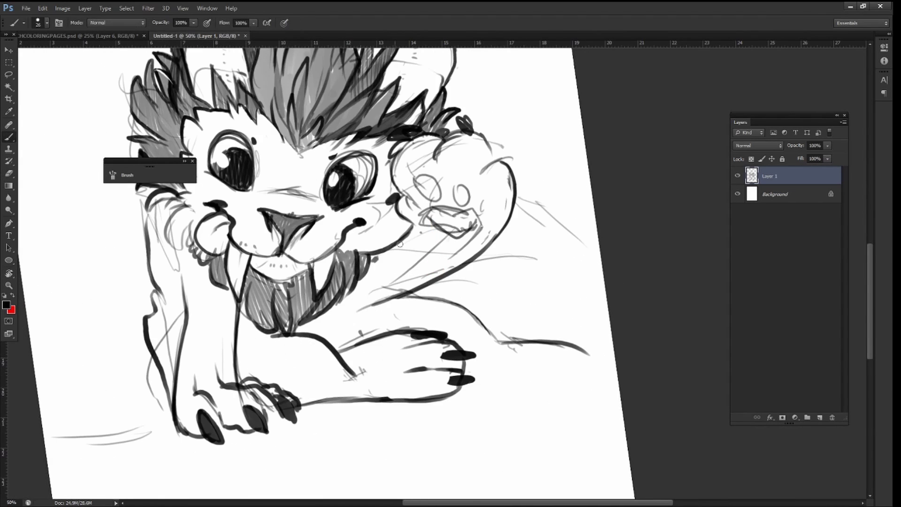
Step: Redraw the raised paw with a dark top edge, clean toe beans and central pad
left_click_drag(571, 209, 566, 210)
left_click_drag(492, 227, 506, 242)
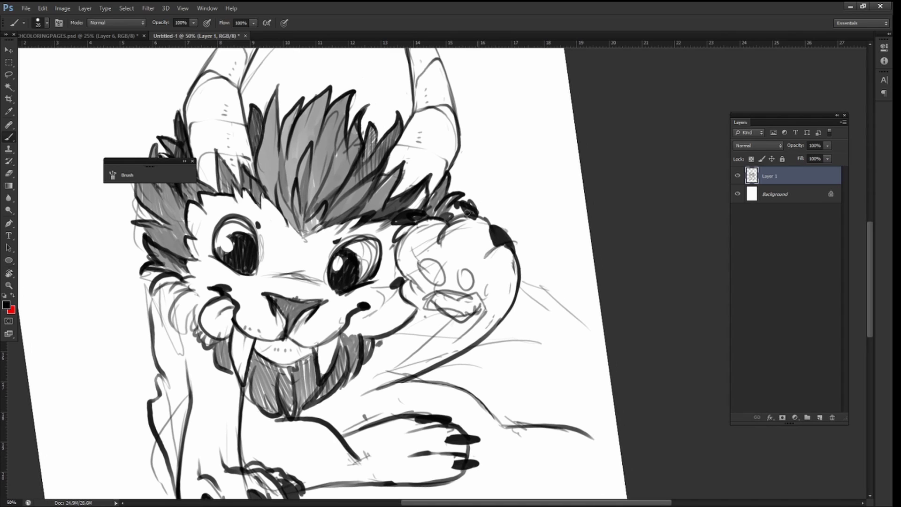
mouse_move(420, 258)
left_mouse_down()
mouse_move(423, 291)
mouse_move(470, 282)
left_mouse_up()
mouse_move(483, 265)
left_mouse_down()
mouse_move(498, 289)
mouse_move(483, 320)
left_mouse_up()
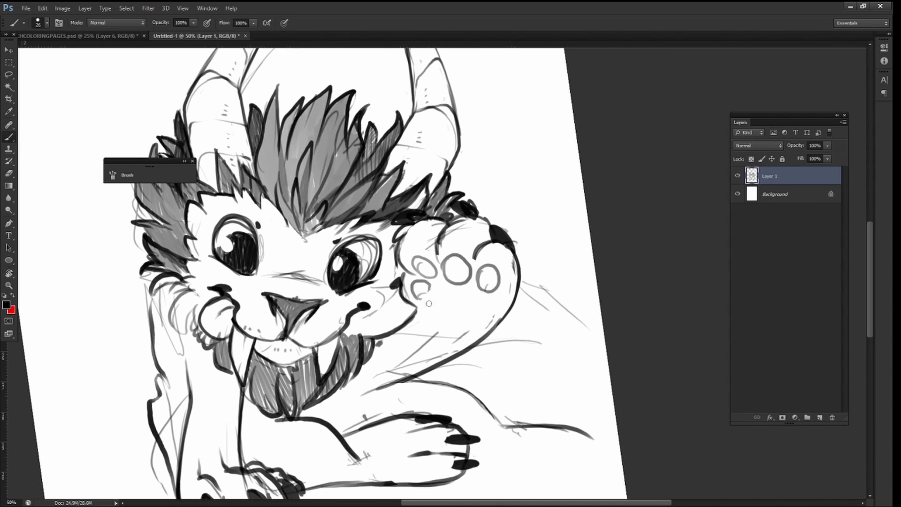
left_click_drag(432, 296, 461, 314)
left_click_drag(491, 211, 436, 245)
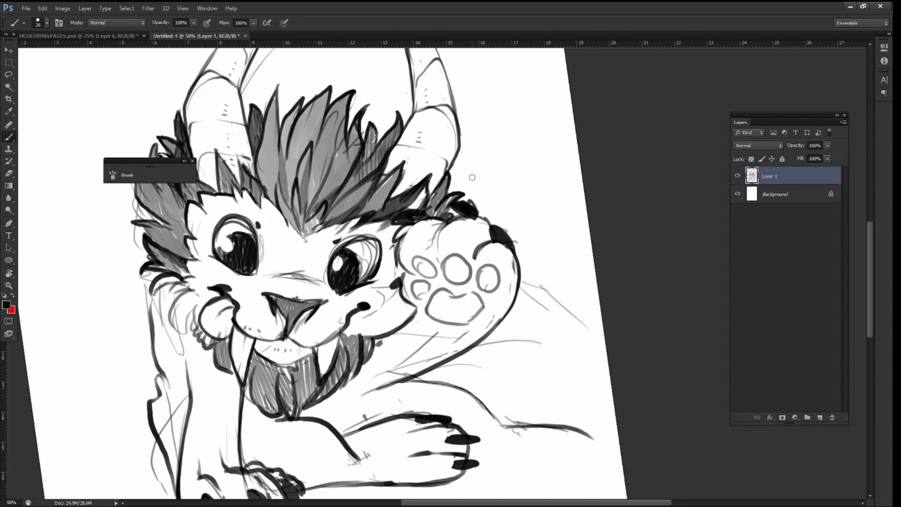
Step: Darken the left cheek mane, hatch grey shading across the raised paw and zoom out
left_click_drag(162, 282, 193, 328)
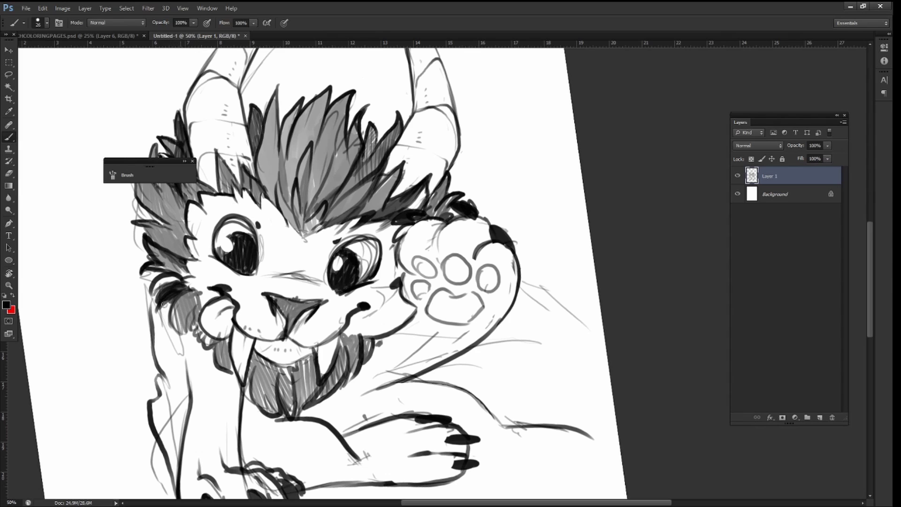
left_click_drag(352, 338, 408, 303)
mouse_move(404, 235)
left_mouse_down()
mouse_move(479, 300)
mouse_move(436, 257)
left_mouse_up()
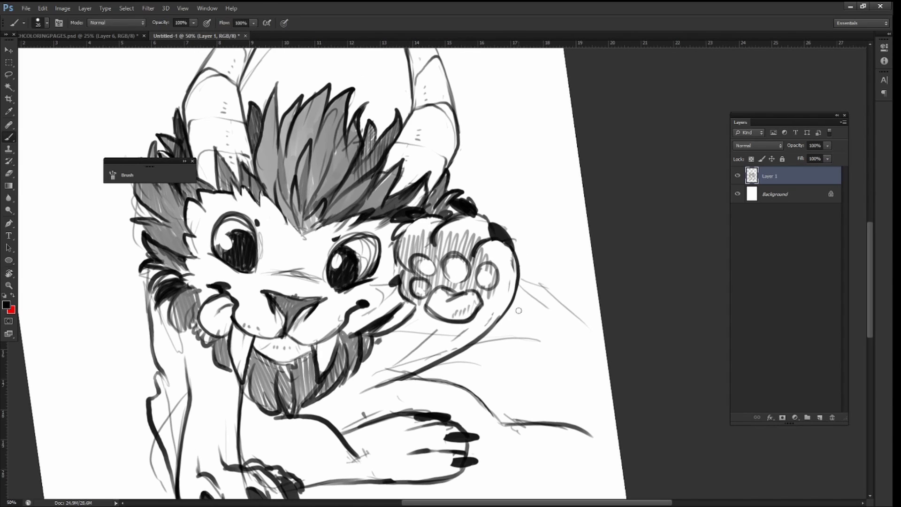
key("ctrl+minus")
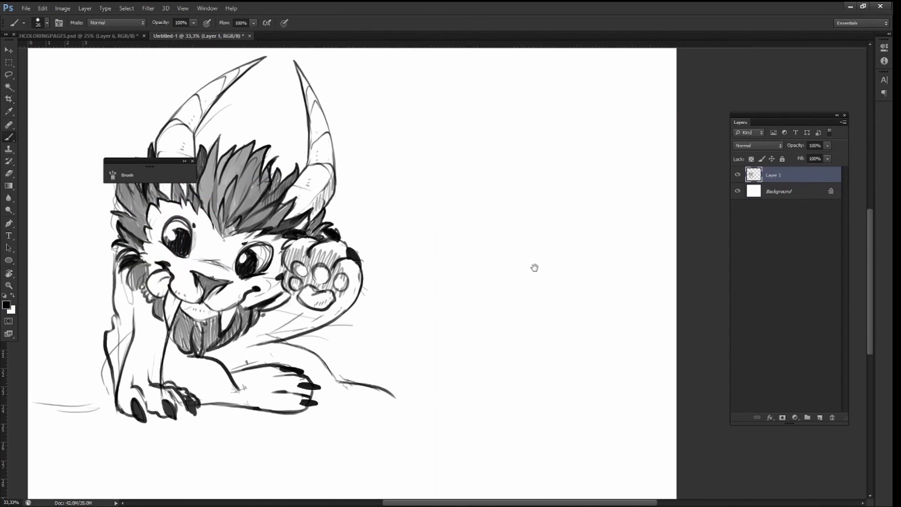
Step: Draw a cheek whisker and sketch the right bat-like wing with body strokes beneath
left_click_drag(535, 267, 548, 267)
left_click_drag(375, 263, 421, 257)
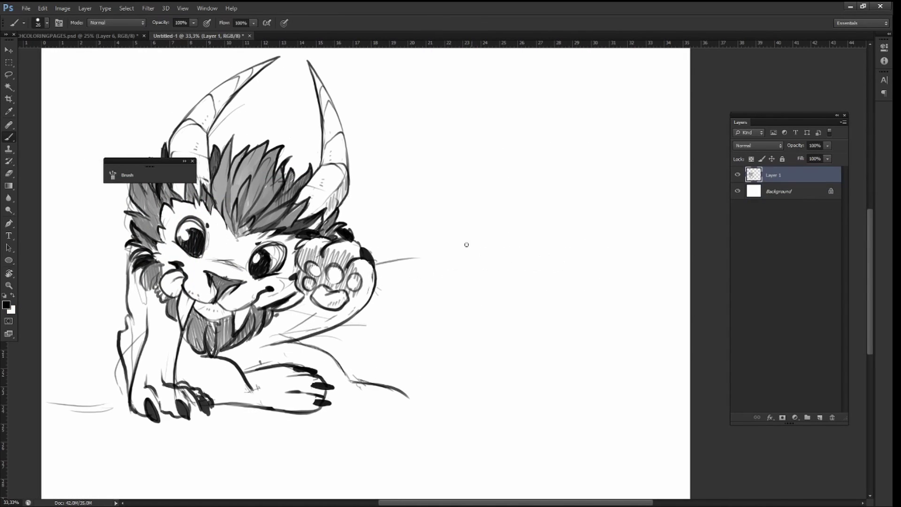
left_click_drag(366, 273, 576, 252)
mouse_move(576, 253)
left_mouse_down()
mouse_move(476, 341)
mouse_move(417, 369)
left_mouse_up()
mouse_move(503, 370)
left_mouse_down()
mouse_move(350, 373)
mouse_move(408, 348)
mouse_move(388, 319)
left_mouse_up()
Step: With the canvas tilted, sketch the left wing and darken the right wing's lower edge
key("r")
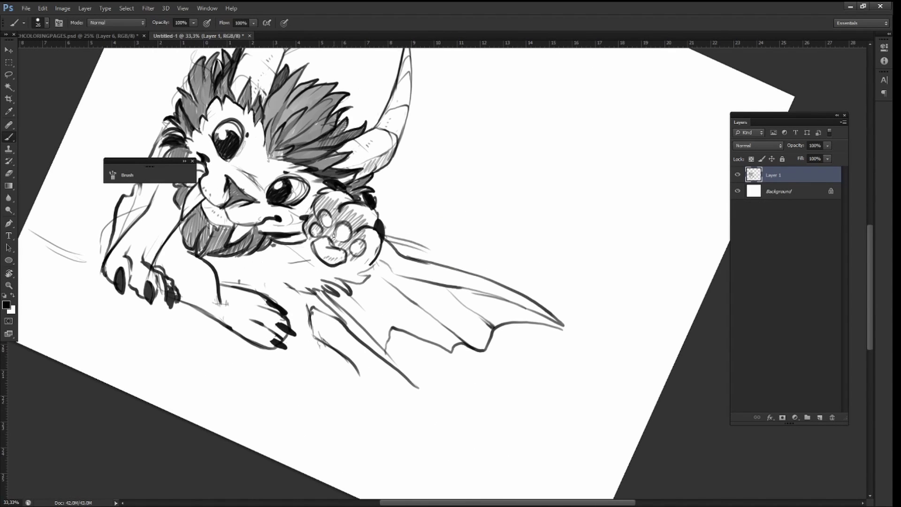
key("r")
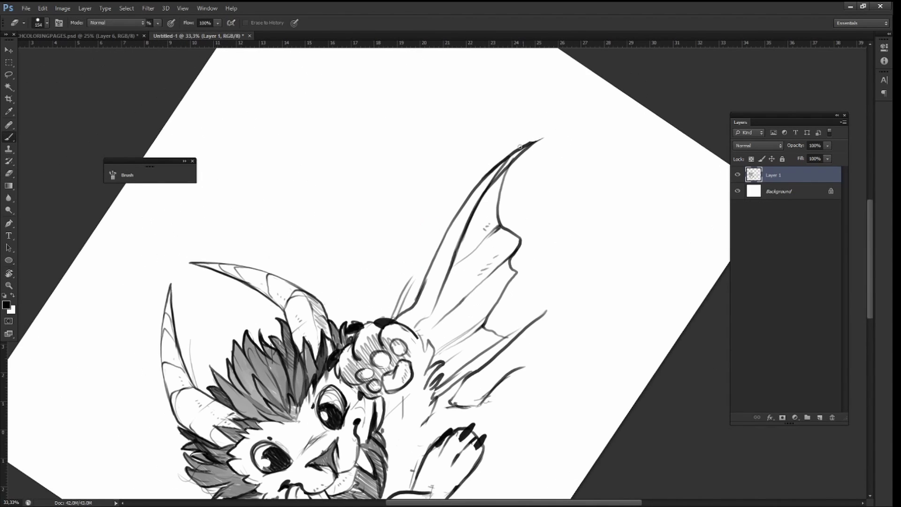
mouse_move(574, 138)
left_mouse_down()
mouse_move(614, 203)
mouse_move(483, 213)
mouse_move(462, 161)
left_mouse_up()
key("r")
left_click_drag(519, 169, 507, 183)
key("b")
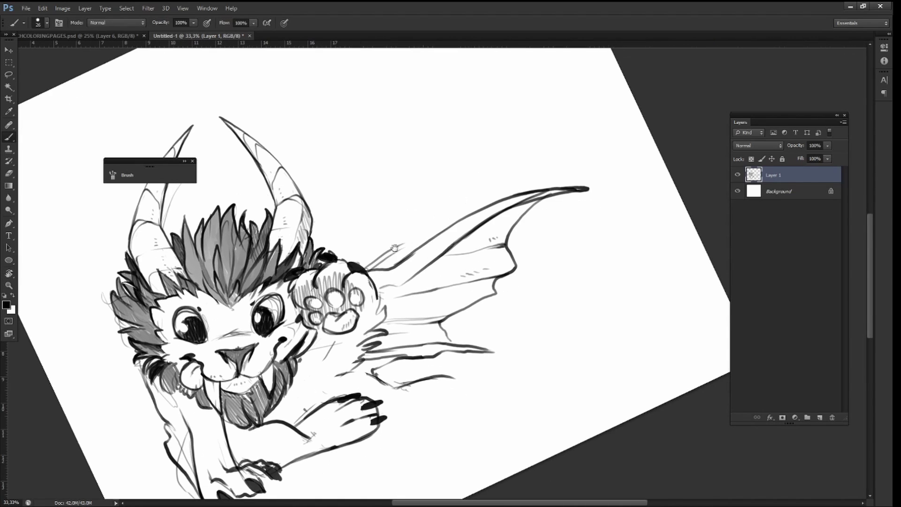
key("ctrl+minus")
key("r")
key("Escape")
key("b")
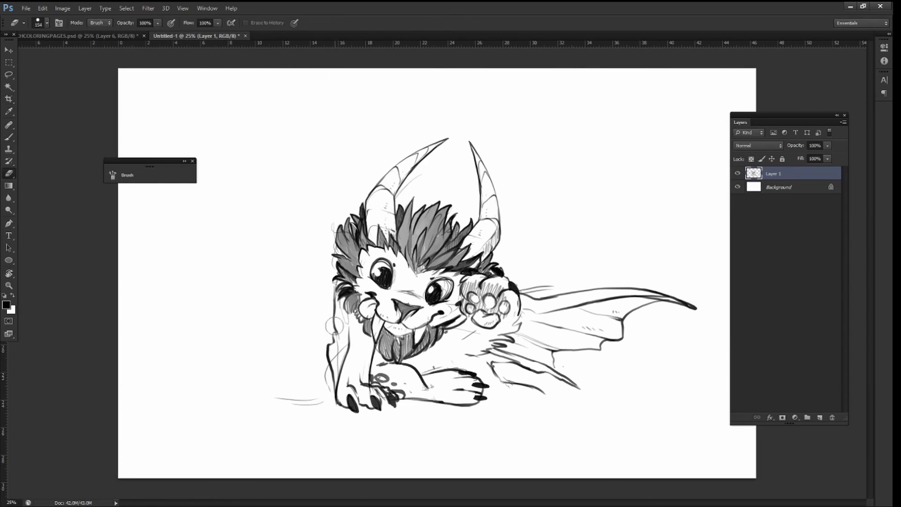
left_click_drag(295, 339, 329, 374)
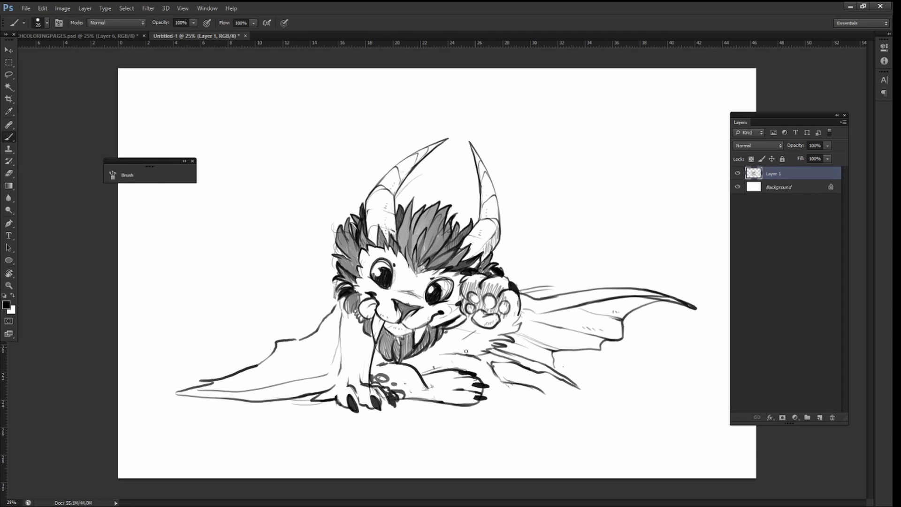
left_click_drag(494, 365, 552, 382)
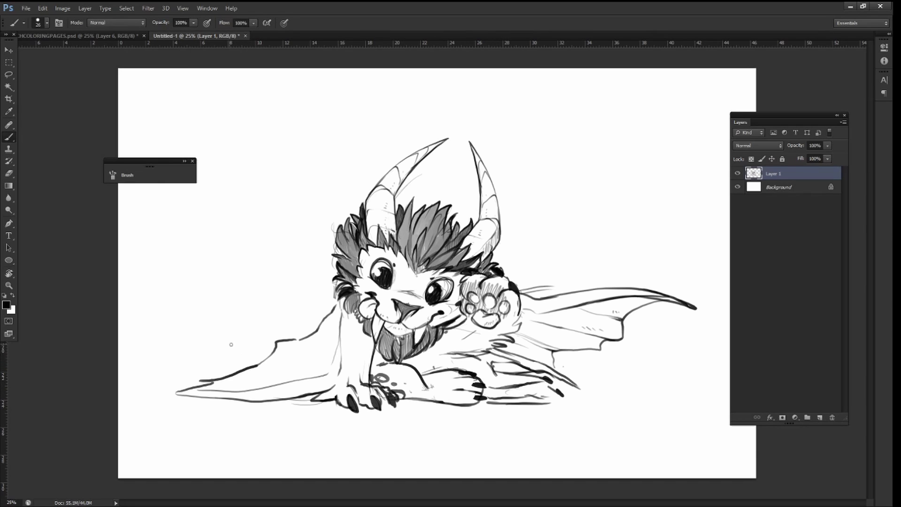
Step: Draw the curling tufted tail with cross-hatching and reset the canvas rotation to 0°
left_click_drag(268, 318, 277, 306)
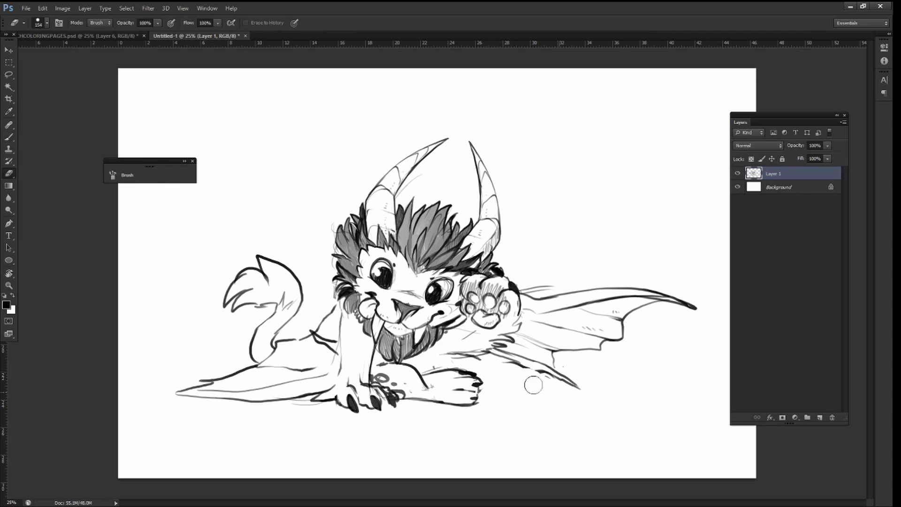
key("r")
left_click_drag(536, 152, 513, 137)
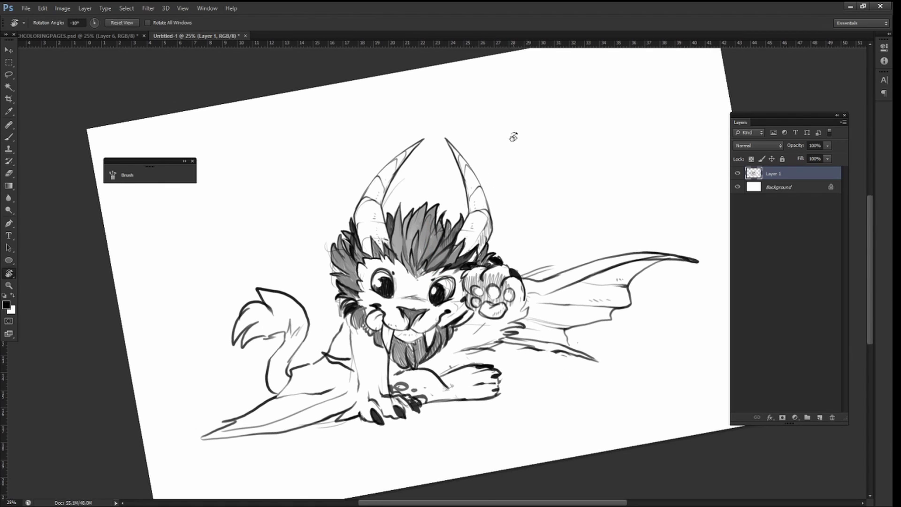
key("b")
key("e")
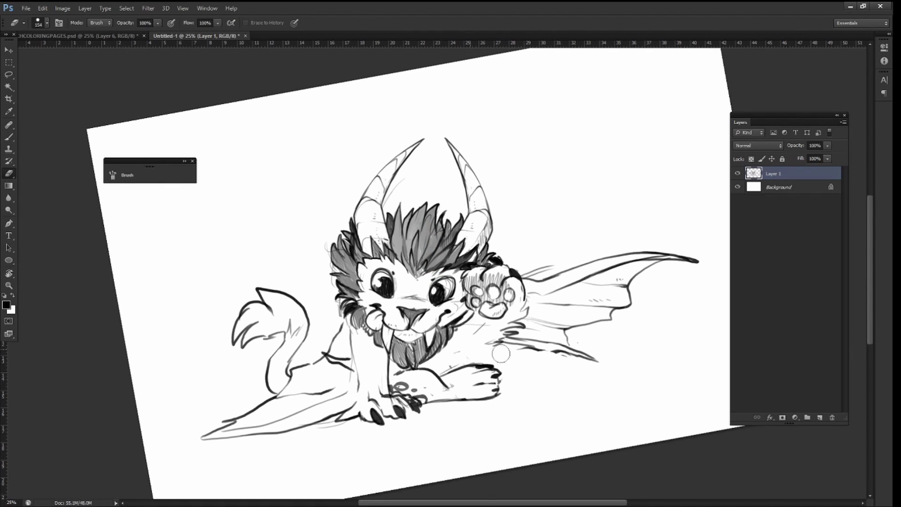
key("b")
mouse_move(453, 348)
left_mouse_down()
mouse_move(609, 340)
mouse_move(567, 368)
left_mouse_up()
left_click_drag(275, 396, 292, 326)
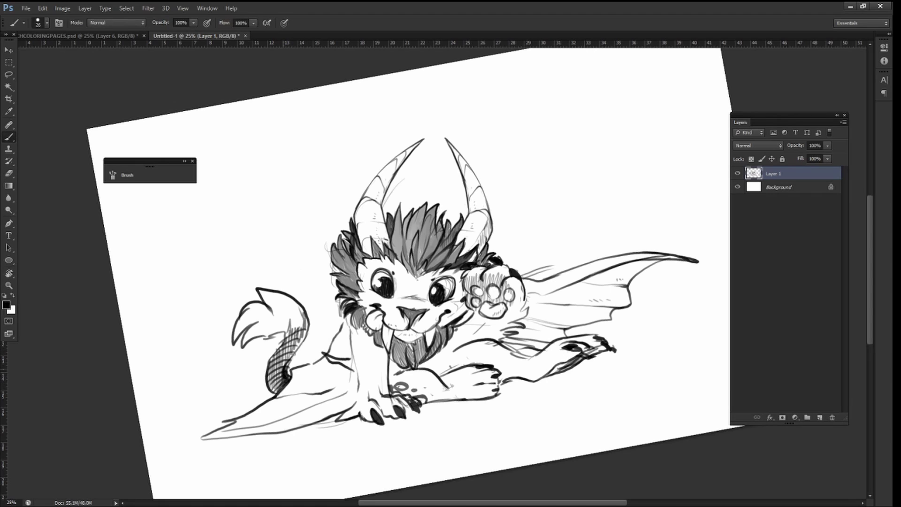
key("r")
left_click(132, 22)
Step: Pick pale yellow and, on a new layer, paint gold over the left mane, hair and horn
key("b")
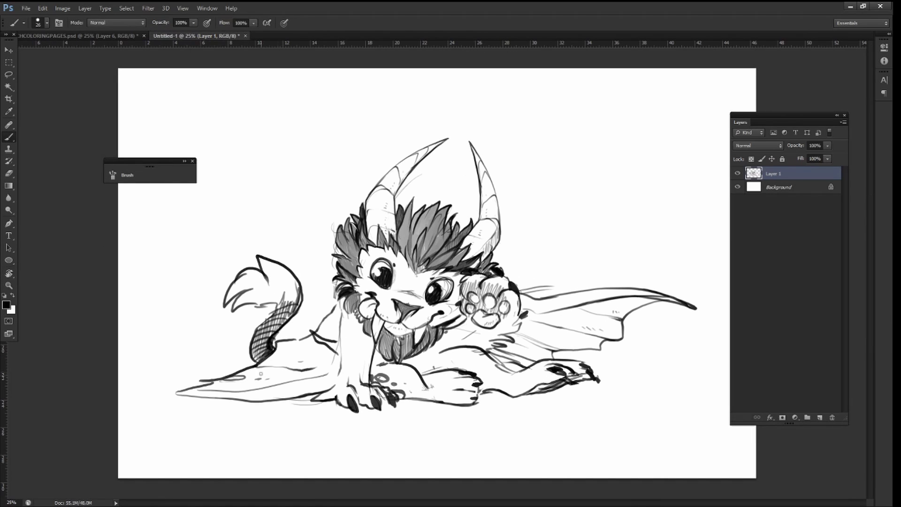
left_click(47, 23)
left_click(7, 305)
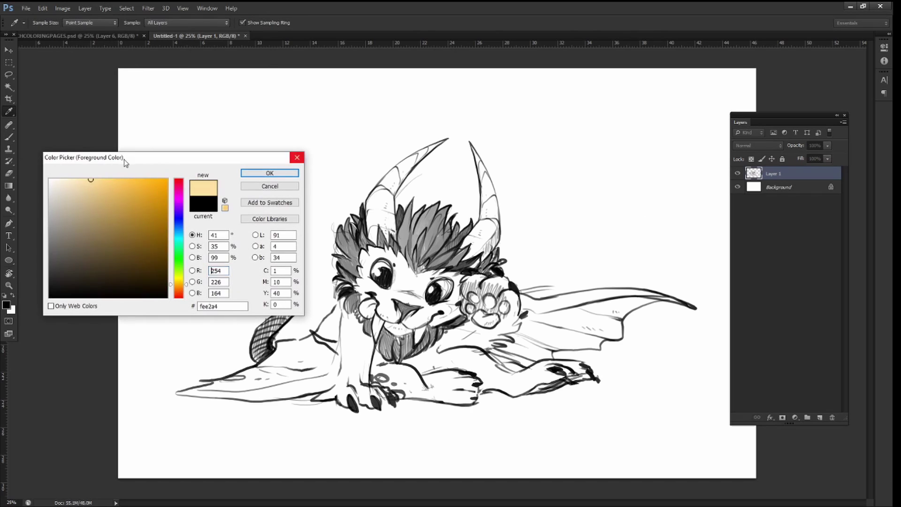
left_click(282, 169)
left_click_drag(371, 235, 376, 281)
key("F5")
key("F5")
left_click_drag(385, 200, 371, 239)
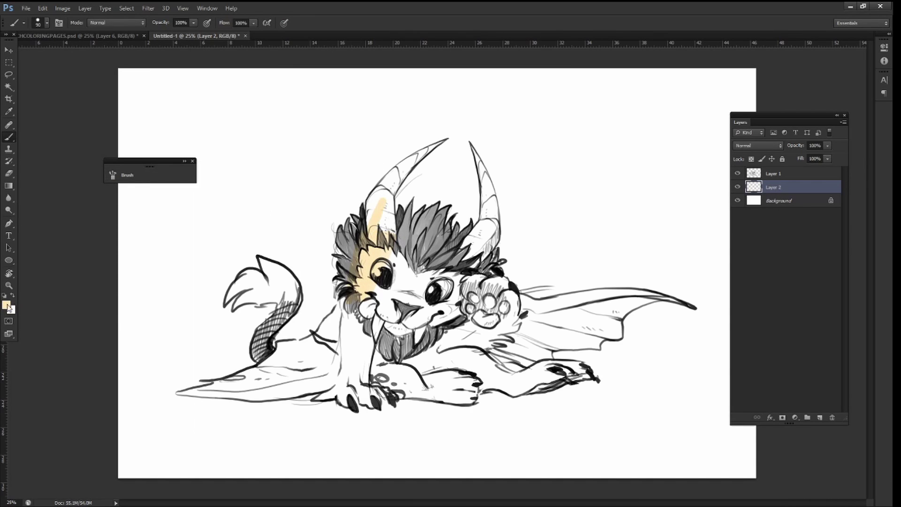
left_click_drag(400, 169, 359, 300)
Step: Fill the face, body, wing, wing tip and whole tail with gold
scroll(508, 337, "up", 1)
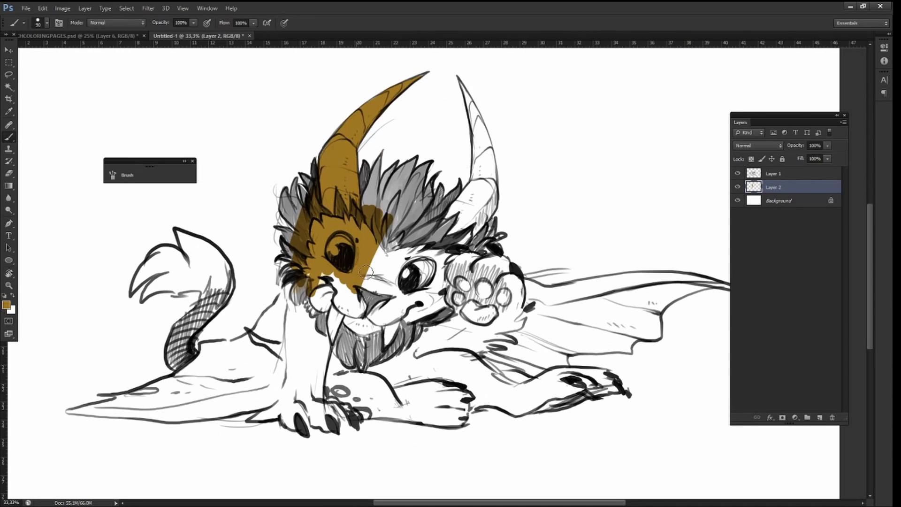
left_click_drag(376, 235, 539, 347)
mouse_move(422, 263)
left_mouse_down()
mouse_move(540, 305)
mouse_move(605, 270)
mouse_move(634, 310)
mouse_move(458, 364)
mouse_move(485, 395)
mouse_move(582, 371)
mouse_move(592, 383)
mouse_move(320, 389)
mouse_move(311, 297)
mouse_move(253, 328)
mouse_move(301, 413)
mouse_move(263, 418)
mouse_move(175, 373)
left_mouse_up()
key("r")
left_click_drag(255, 388, 109, 422)
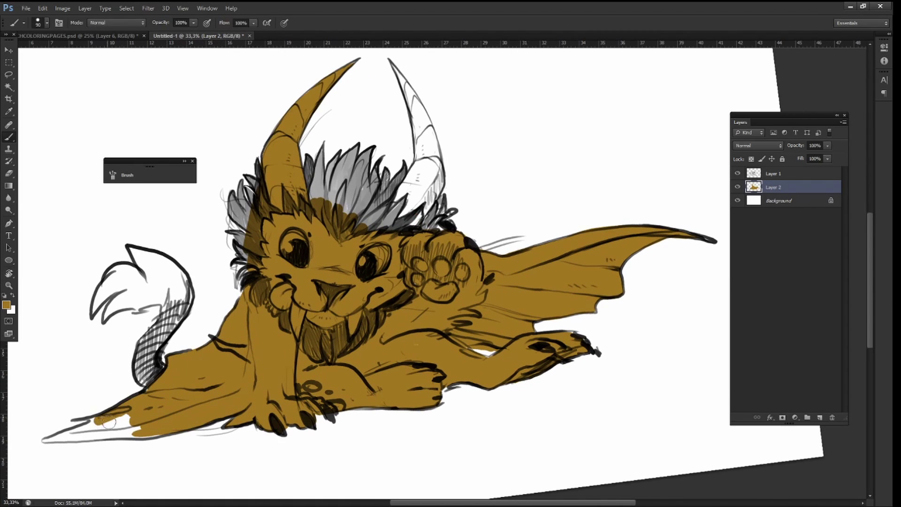
left_click_drag(146, 366, 183, 301)
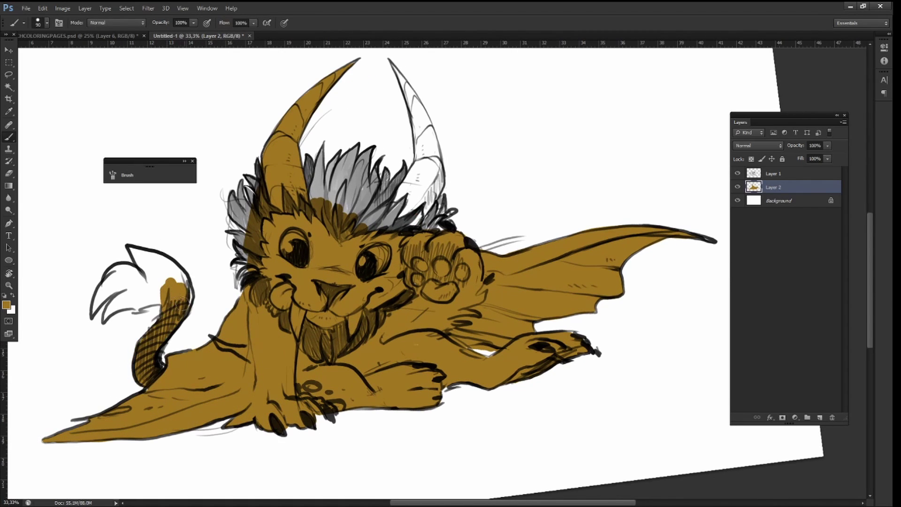
key("r")
left_click_drag(543, 166, 479, 129)
key("b")
left_click_drag(169, 389, 195, 334)
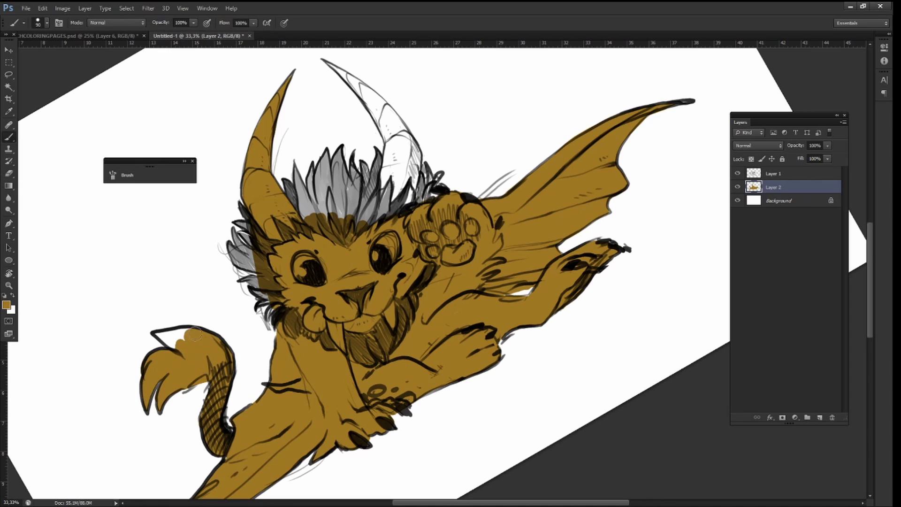
Step: Paint gold over the mane tufts and right horn, tidying stray paint
left_click_drag(213, 243, 304, 208)
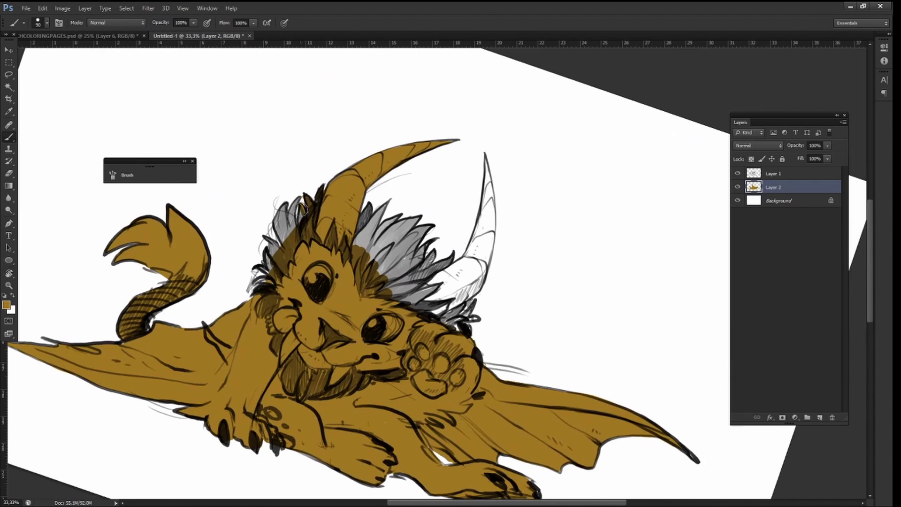
mouse_move(256, 284)
left_mouse_down()
mouse_move(305, 263)
mouse_move(328, 287)
mouse_move(413, 319)
left_mouse_up()
mouse_move(408, 254)
left_mouse_down()
mouse_move(406, 129)
mouse_move(335, 277)
mouse_move(525, 133)
left_mouse_up()
key("e")
key("b")
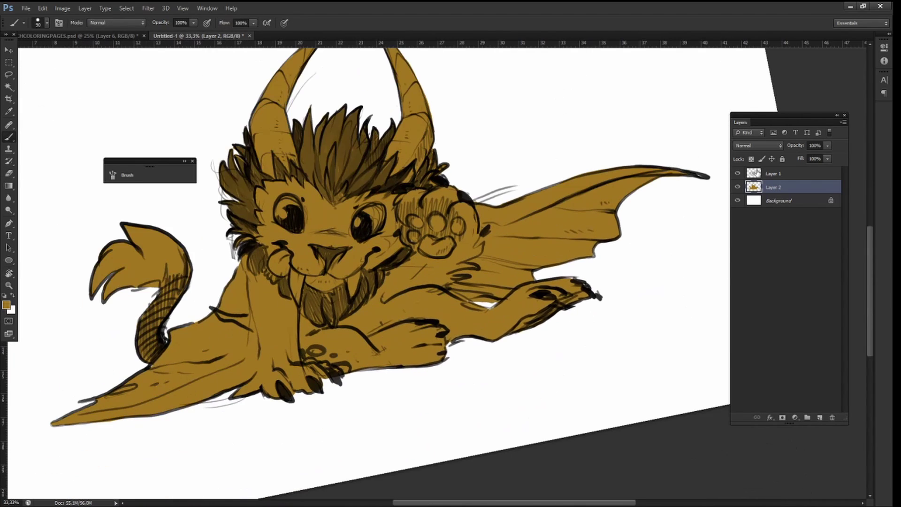
left_click(128, 218)
Step: Lock the colour layer's transparency, fill it light orange, and paint wings and tail tuft pink
key("Return")
key("/")
key("ctrl+BackSpace")
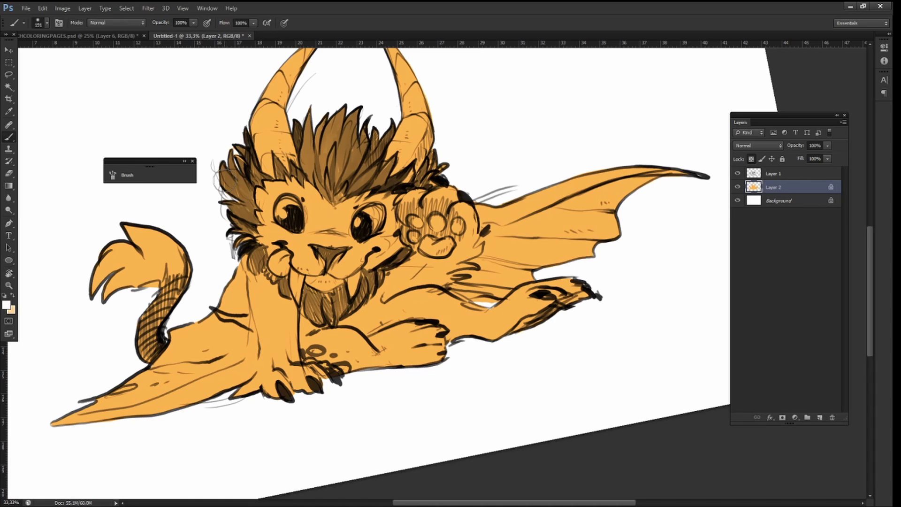
left_click(38, 23)
left_click_drag(610, 202, 488, 281)
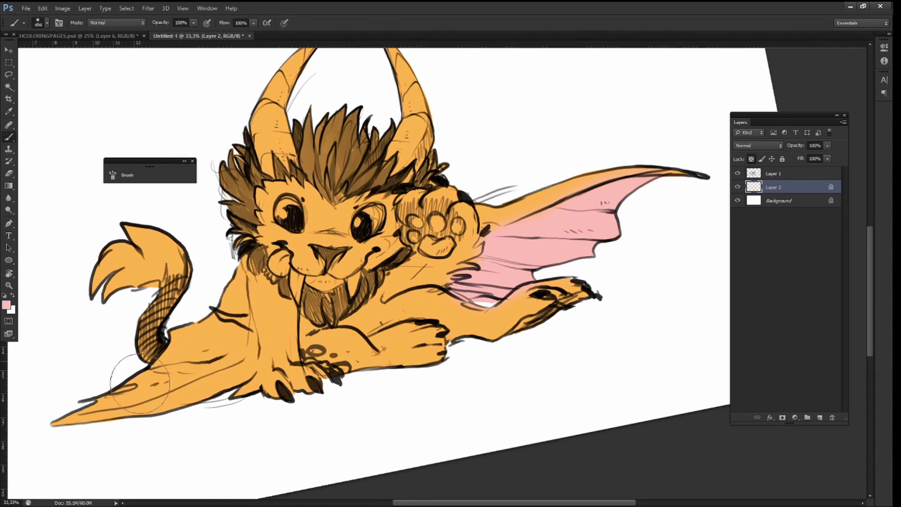
left_click_drag(140, 384, 235, 282)
left_click_drag(113, 263, 178, 282)
Step: Paint the face and muzzle cream and add reddish-brown shading on the upper tail
right_click(197, 164)
key("Escape")
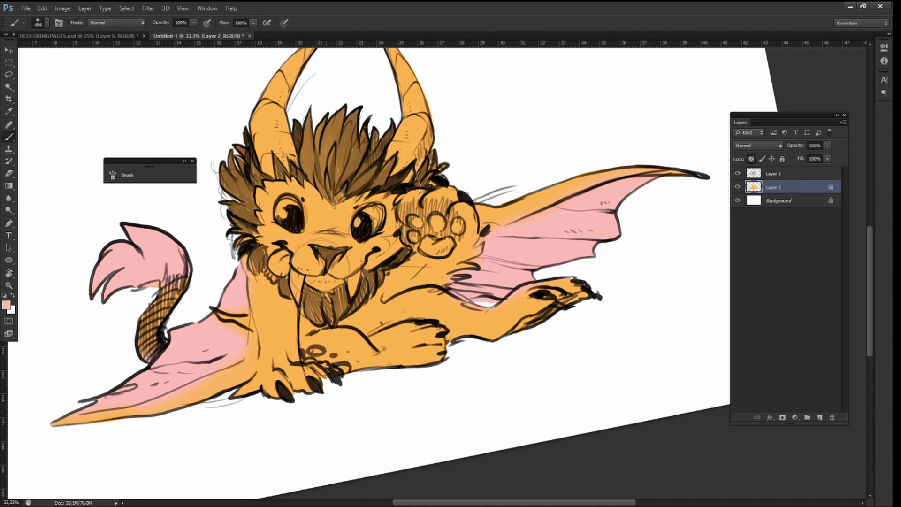
left_click(6, 305)
left_click(270, 171)
left_click_drag(282, 212, 366, 263)
left_click_drag(356, 197, 402, 165)
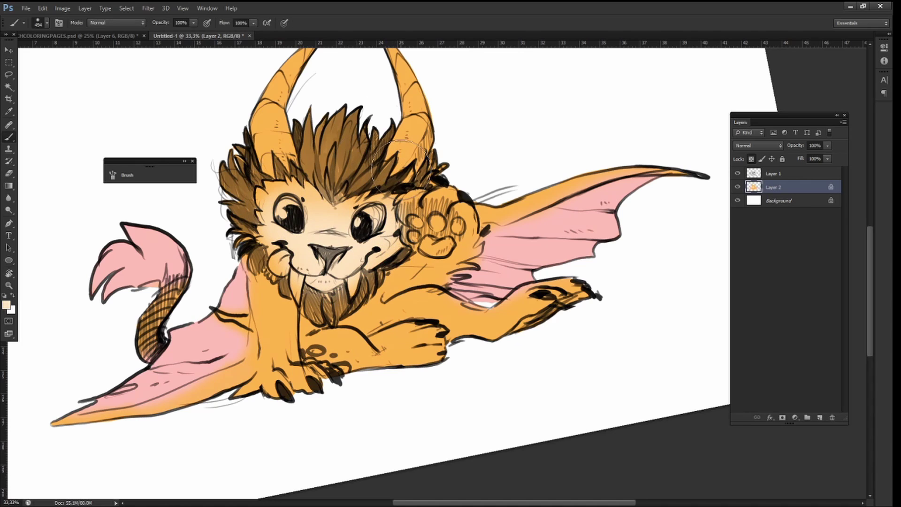
left_click(7, 305)
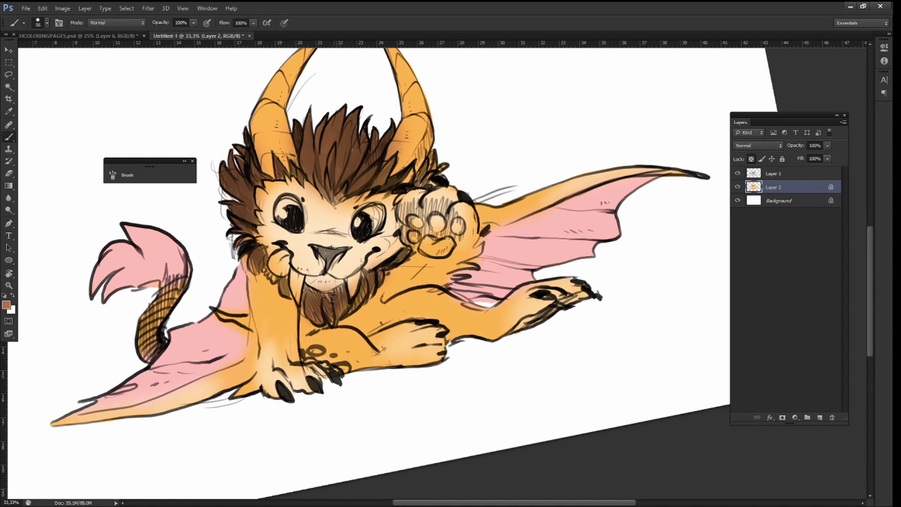
left_click_drag(174, 274, 185, 238)
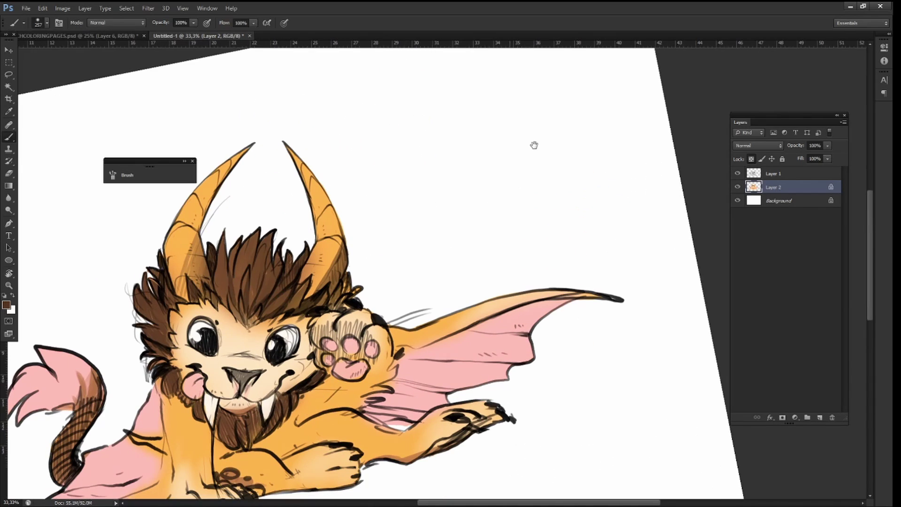
Step: Add a clipped Multiply shading layer and shade the body, wing, cheek and chest orange
left_click(819, 418)
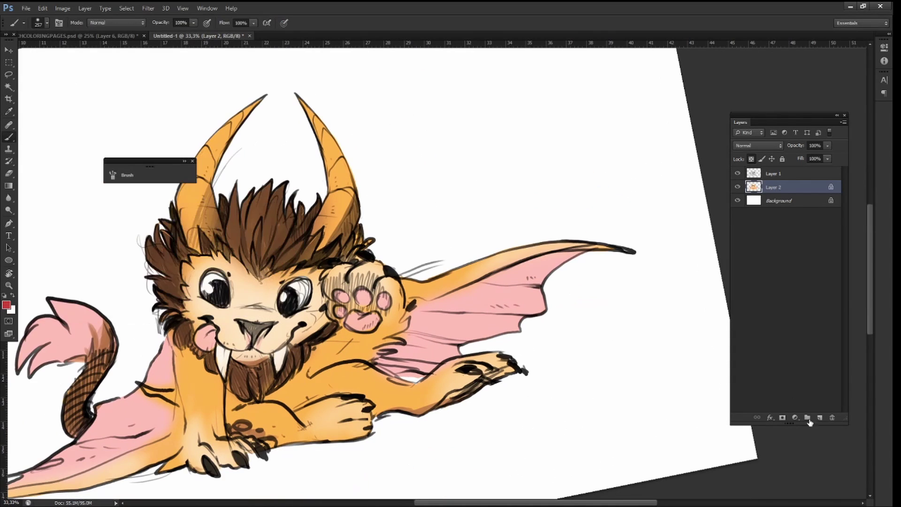
left_click_drag(291, 357, 338, 385)
key("ctrl+alt+g")
left_click(758, 145)
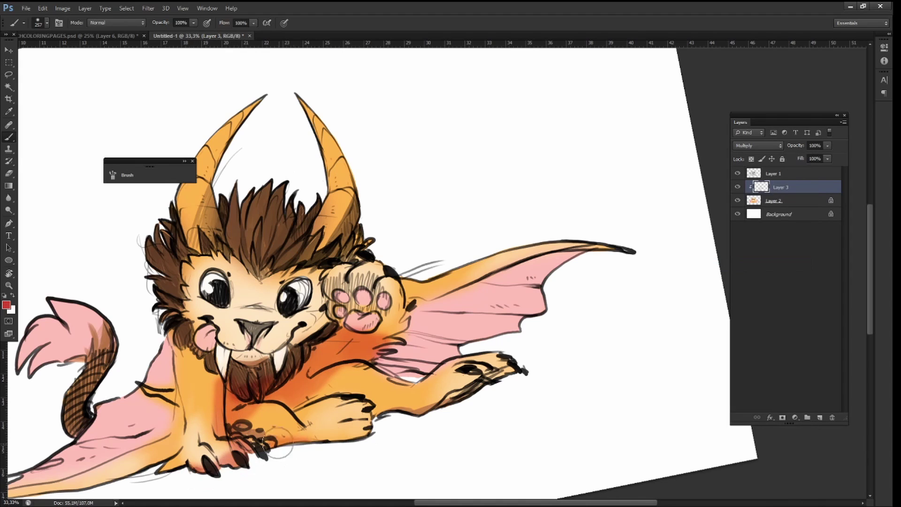
mouse_move(244, 394)
left_mouse_down()
mouse_move(461, 314)
mouse_move(469, 338)
mouse_move(348, 301)
left_mouse_up()
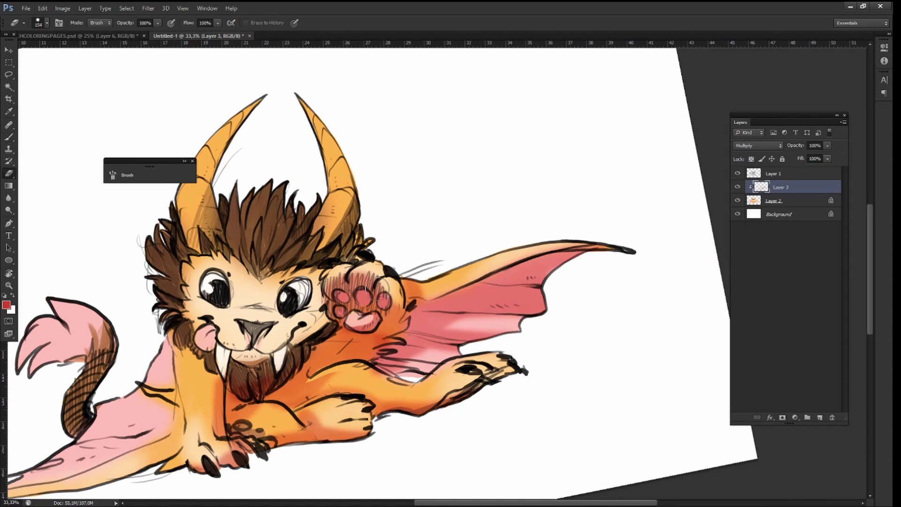
left_click(371, 261, "alt")
left_click_drag(376, 267, 432, 225)
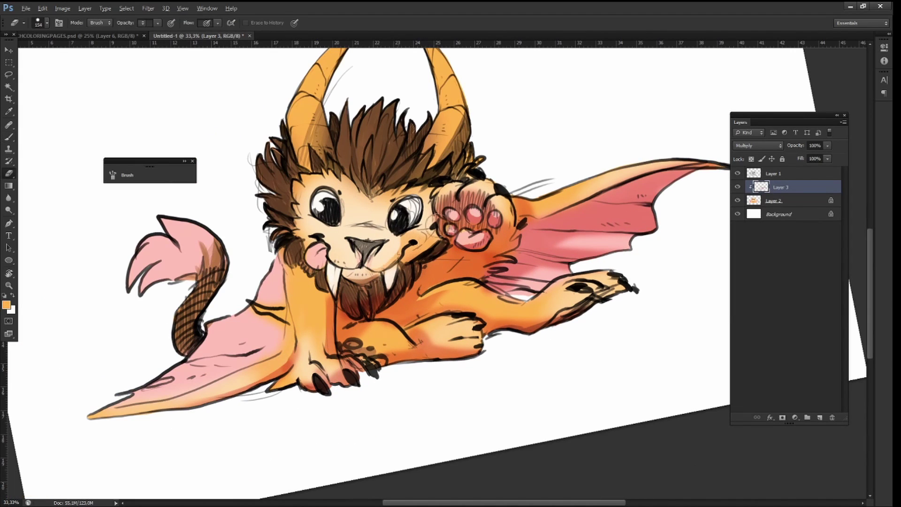
Step: Shade the left mane dark red and erase excess shading on the shoulder and forearm
left_click_drag(198, 216, 169, 240)
left_click(6, 305)
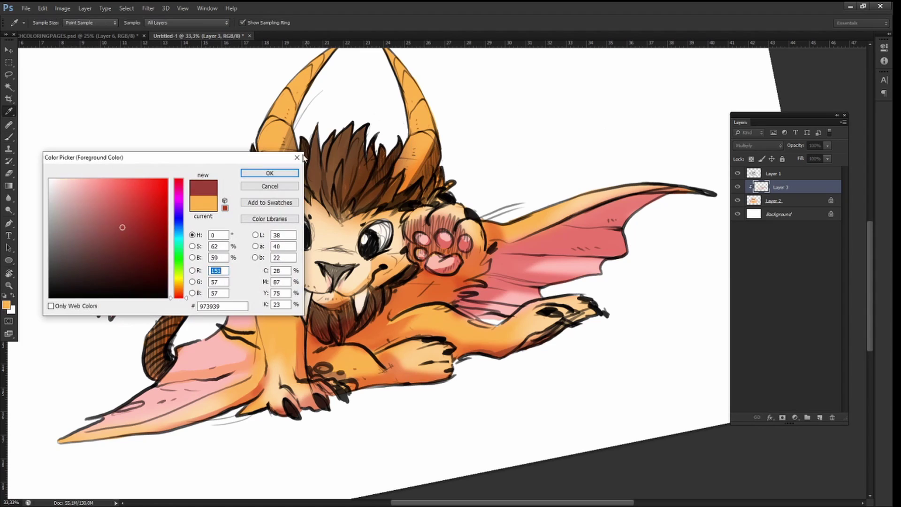
left_click(164, 216)
left_click(271, 173)
left_click_drag(261, 206, 248, 229)
key("bracketleft")
key("bracketleft")
key("bracketleft")
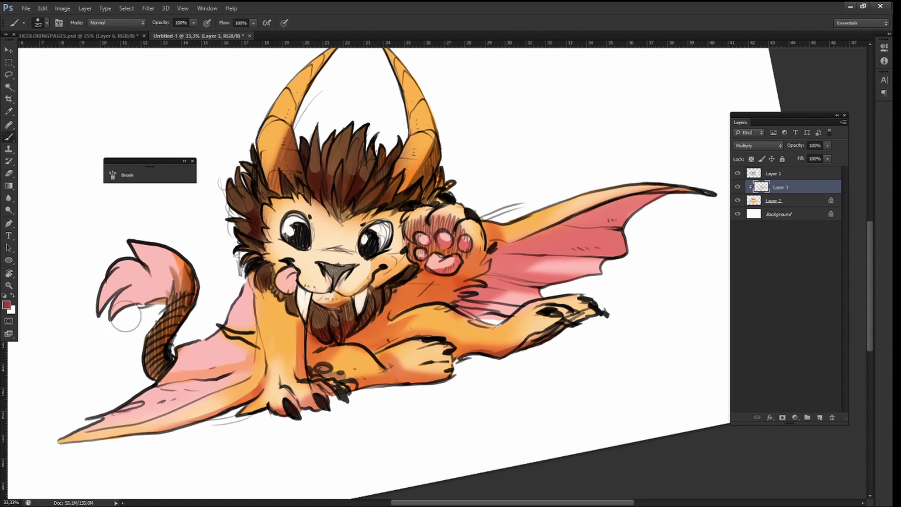
left_click_drag(424, 289, 451, 283)
left_click_drag(420, 310, 394, 321)
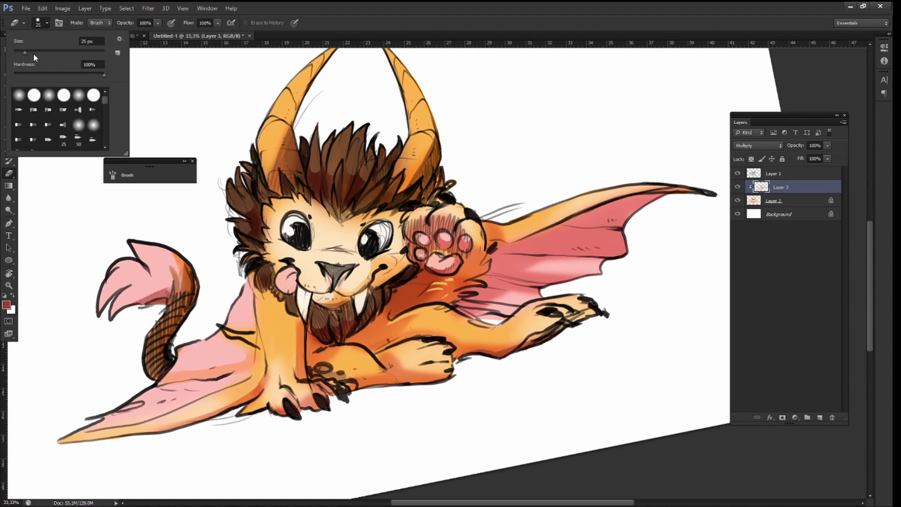
left_click_drag(411, 352, 387, 369)
left_click_drag(453, 353, 423, 362)
key("b")
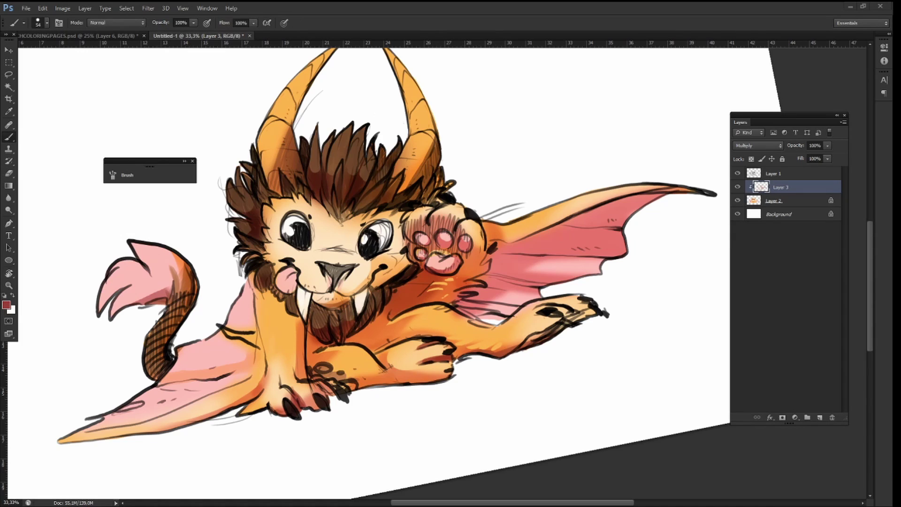
Step: Darken the left horn with shading, adjusting the canvas position and rotation
left_click_drag(287, 145, 324, 61)
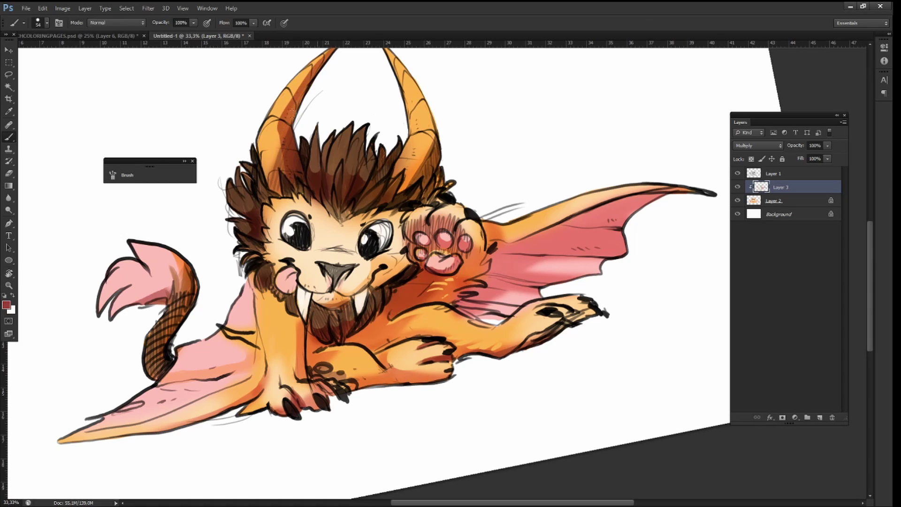
key("e")
left_click_drag(308, 138, 279, 164)
key("b")
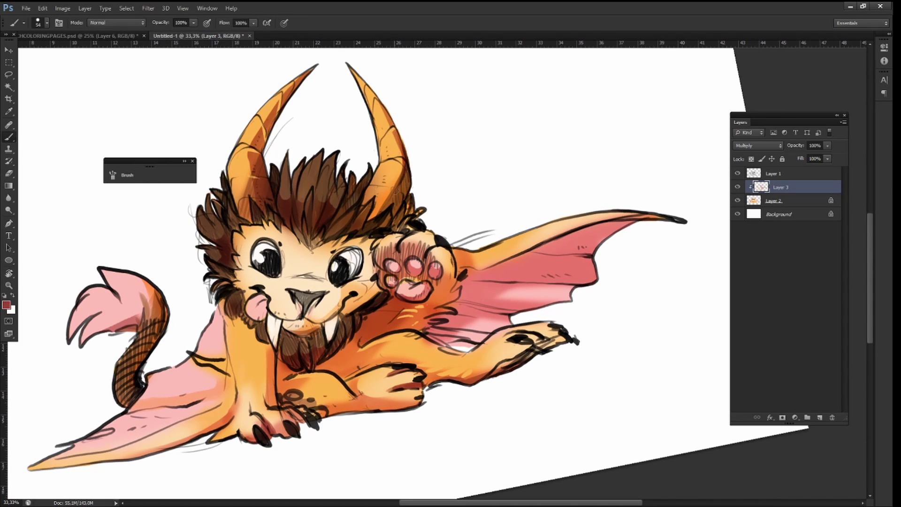
left_click_drag(428, 193, 422, 149)
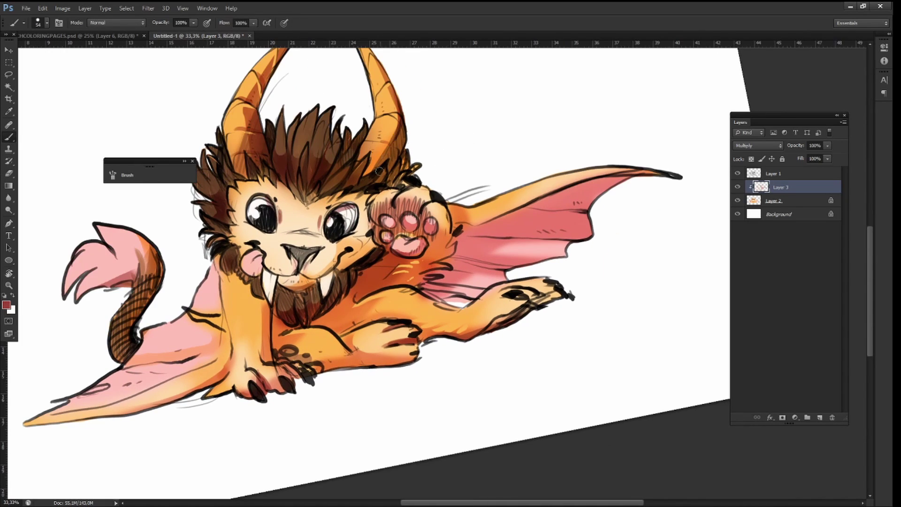
key("r")
left_click_drag(429, 144, 371, 159)
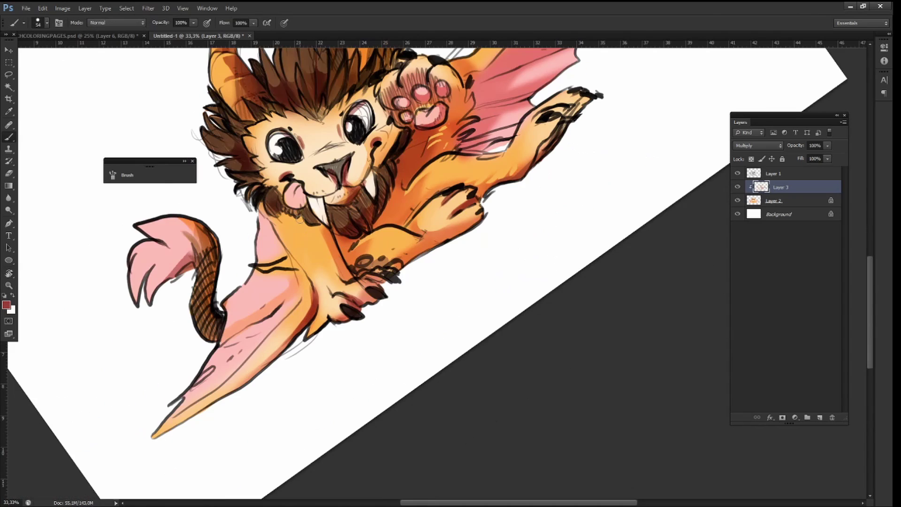
left_click_drag(270, 321, 329, 244)
Step: Paint dark blue shading under the chest and across the wing
left_click(7, 305)
left_click(179, 237)
key("Return")
key("b")
mouse_move(256, 309)
left_mouse_down()
mouse_move(268, 277)
mouse_move(328, 242)
mouse_move(357, 190)
left_mouse_up()
mouse_move(394, 235)
left_mouse_down()
mouse_move(458, 223)
mouse_move(382, 261)
mouse_move(357, 225)
mouse_move(385, 155)
left_mouse_up()
key("r")
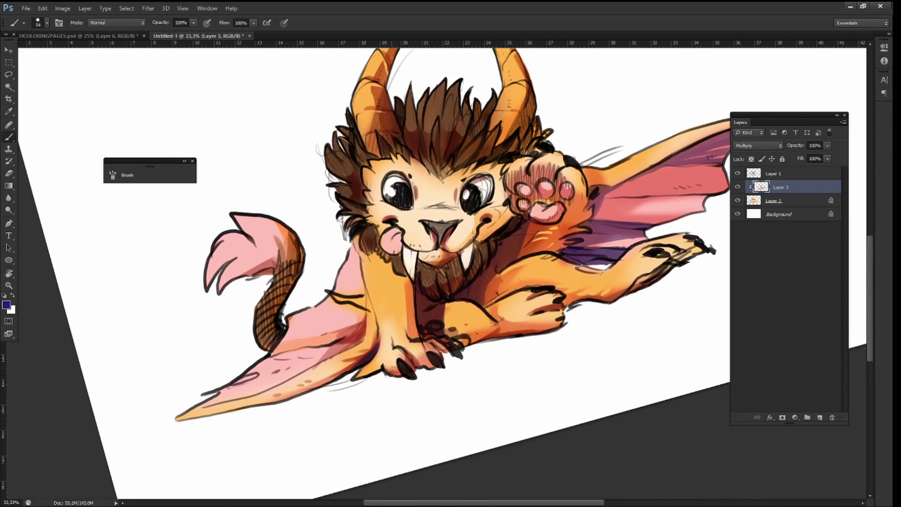
Step: Add two new layers, pick pale yellow, and set the top layer to Color Dodge
left_click(820, 417)
left_click(6, 305)
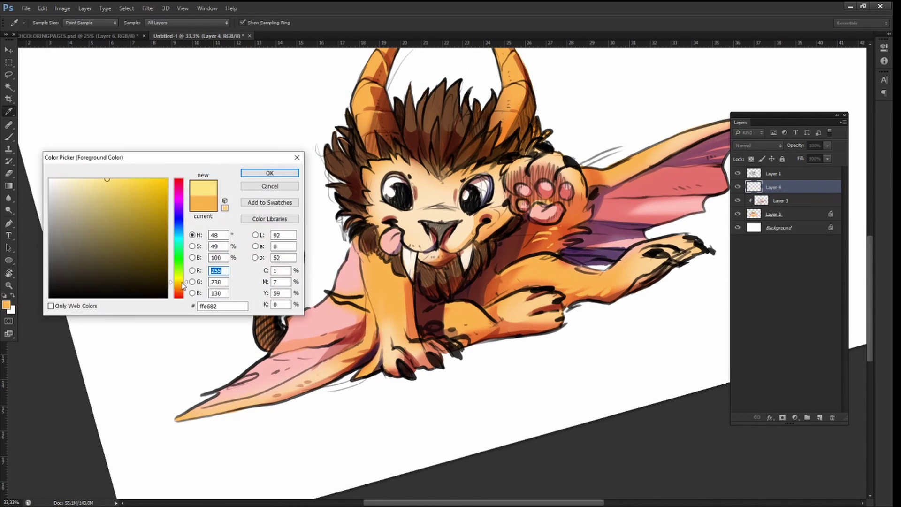
left_click(280, 171)
left_click(820, 417)
left_click(759, 145)
left_click(752, 229)
Step: Brush glowing highlights along the front leg, tail and both horns
left_click_drag(376, 272, 399, 346)
mouse_move(343, 256)
left_mouse_down()
mouse_move(348, 300)
mouse_move(281, 347)
left_mouse_up()
left_click_drag(263, 277, 212, 240)
left_click_drag(348, 155, 380, 80)
left_click_drag(477, 183, 496, 108)
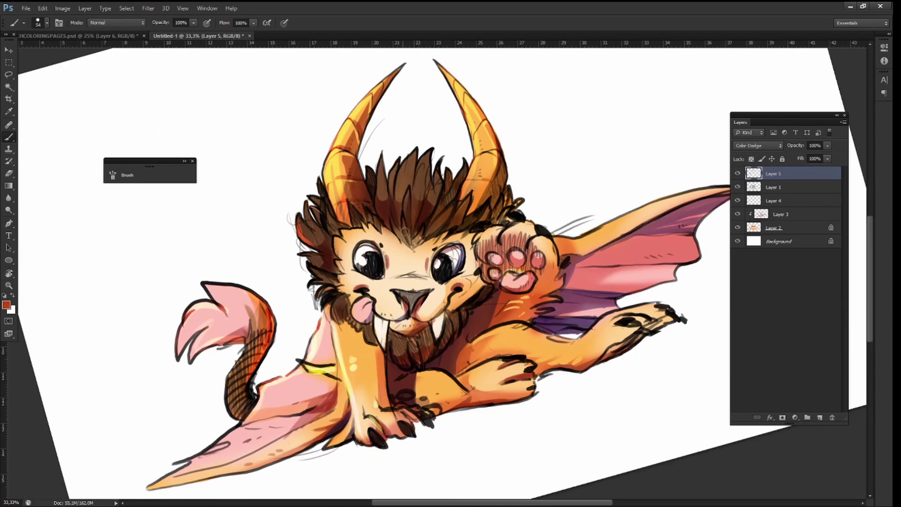
Step: Add red-orange highlights to the mane, eyes, nose, body, hind leg and wing
left_click_drag(402, 235, 401, 155)
left_click_drag(331, 237, 338, 256)
left_click_drag(359, 256, 372, 270)
left_click_drag(434, 246, 465, 277)
mouse_move(399, 296)
left_mouse_down()
mouse_move(422, 312)
mouse_move(399, 226)
left_mouse_up()
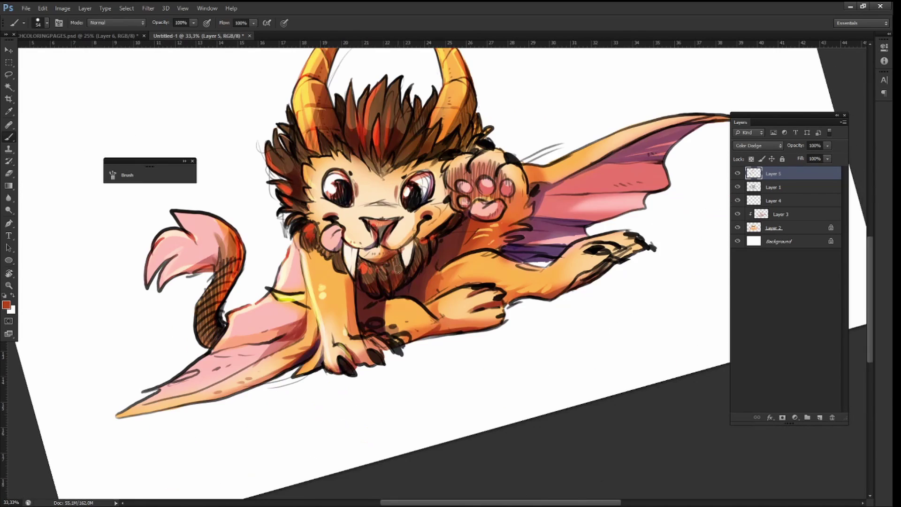
mouse_move(364, 277)
left_mouse_down()
mouse_move(423, 310)
mouse_move(624, 232)
left_mouse_up()
left_click_drag(422, 235, 371, 235)
left_click_drag(549, 169, 657, 133)
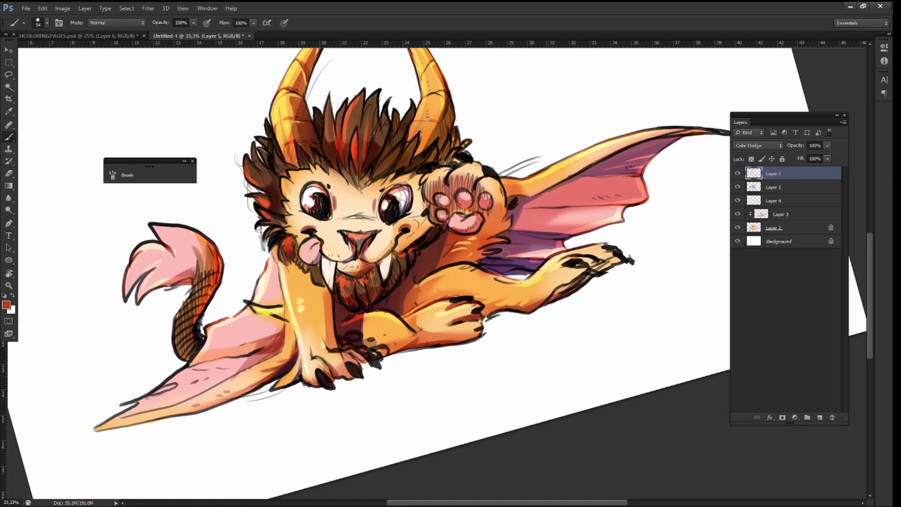
Step: Zoom out to fit the canvas and reset the view rotation
key("r")
left_click_drag(469, 211, 513, 171)
key("ctrl+minus")
key("ctrl+minus")
key("ctrl+plus")
key("ctrl+plus")
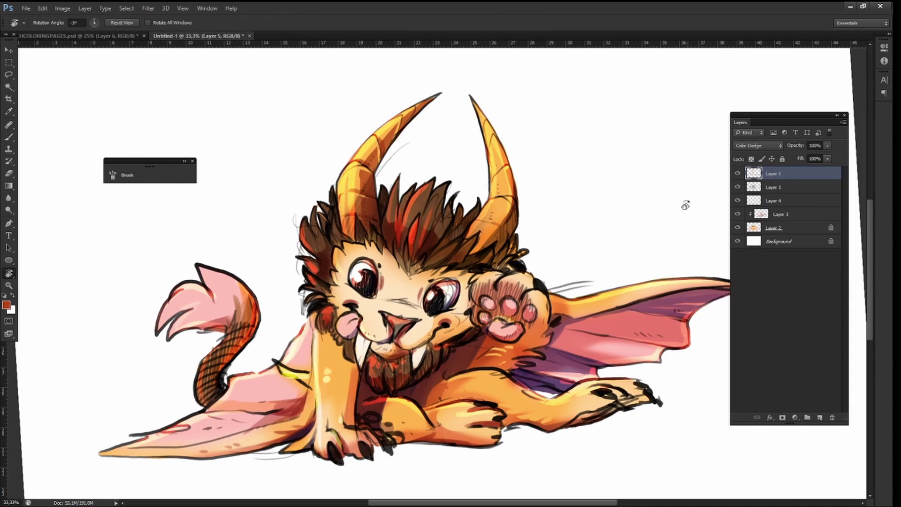
key("ctrl+minus")
left_click(122, 22)
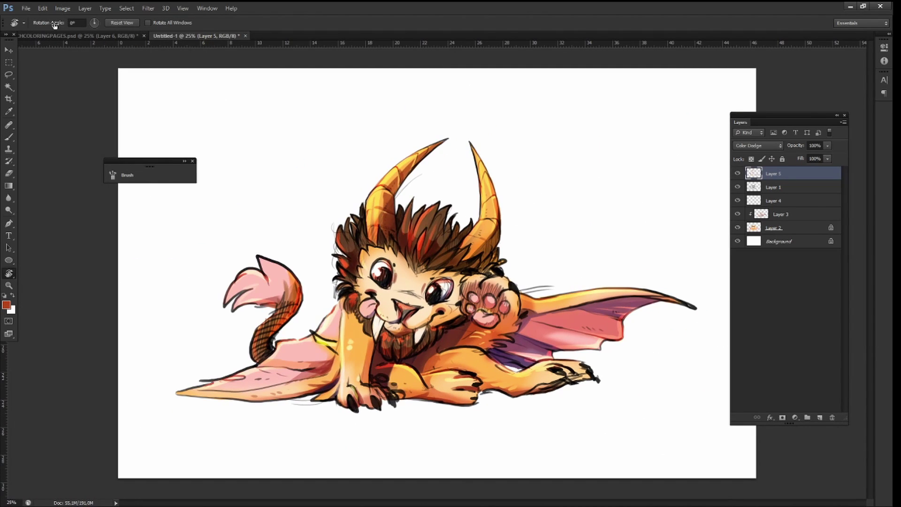
Step: On a new layer below the colours, brush a light blue shadow under the wyvern
key("b")
key("alt+shift+m")
left_click(809, 211)
left_click(821, 418)
key("ctrl+bracketleft")
key("ctrl+bracketleft")
left_click(6, 305)
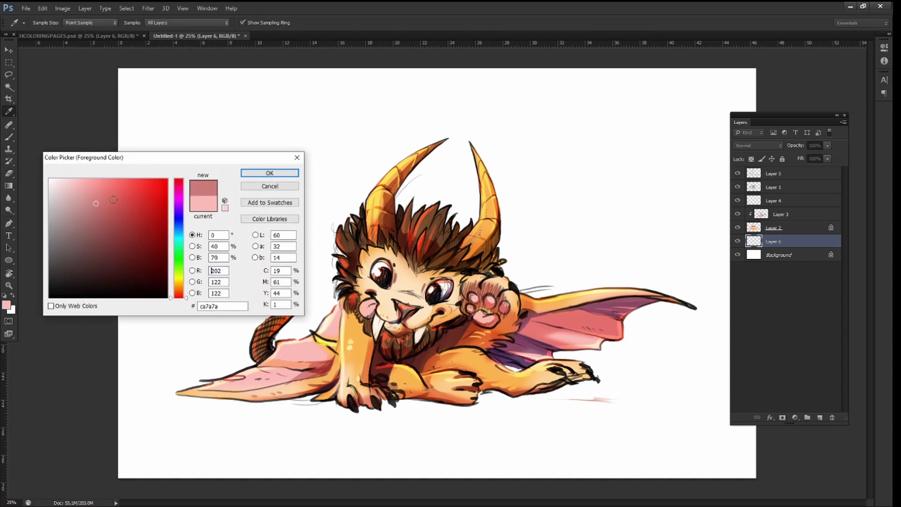
left_click(272, 174)
mouse_move(610, 234)
left_mouse_down()
mouse_move(703, 304)
mouse_move(291, 479)
left_mouse_up()
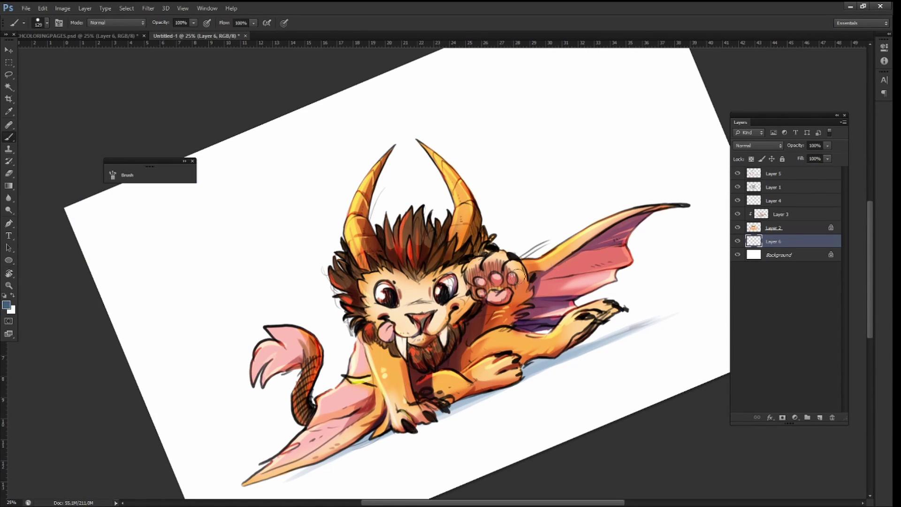